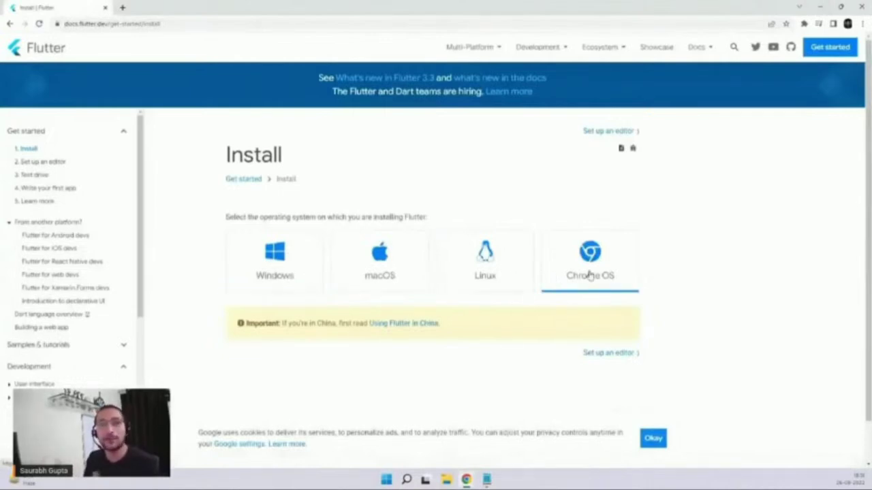
- Open the Flutter installation guide for Windows, dismiss the cookie notice, and find the Flutter SDK download section
left_click(288, 275)
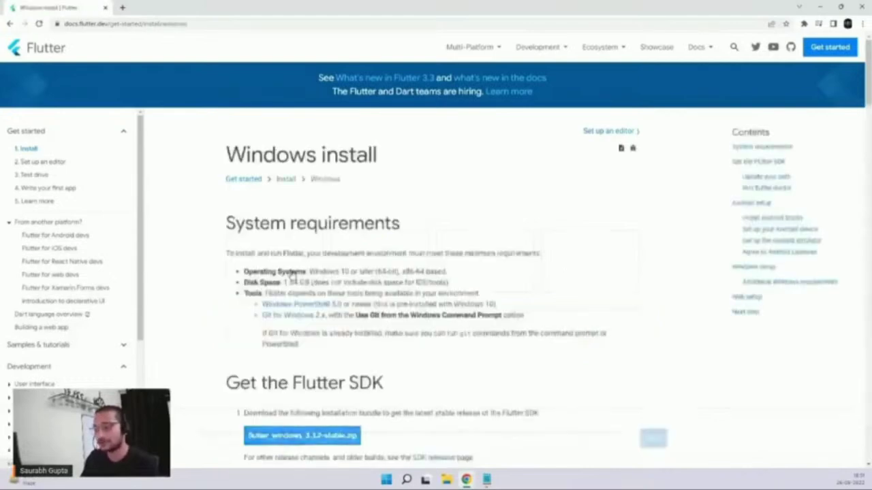
left_click(653, 439)
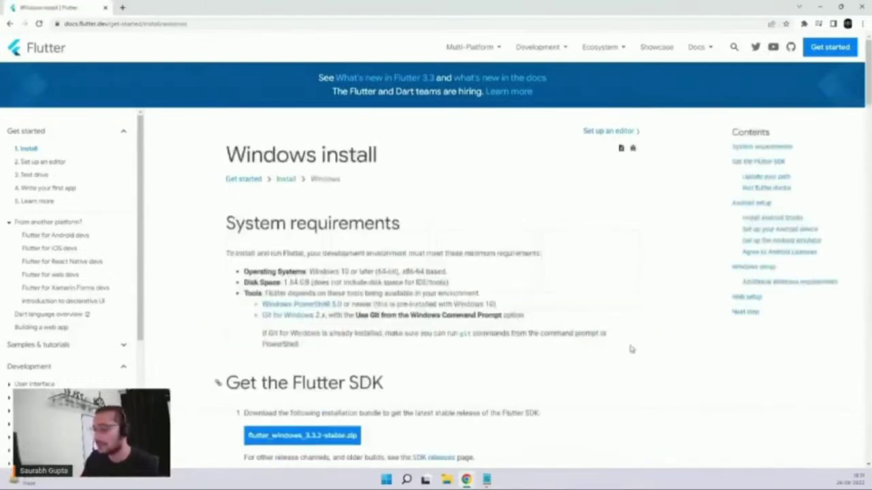
scroll(628, 339, "down", 3)
left_click_drag(226, 198, 442, 200)
left_click(442, 200)
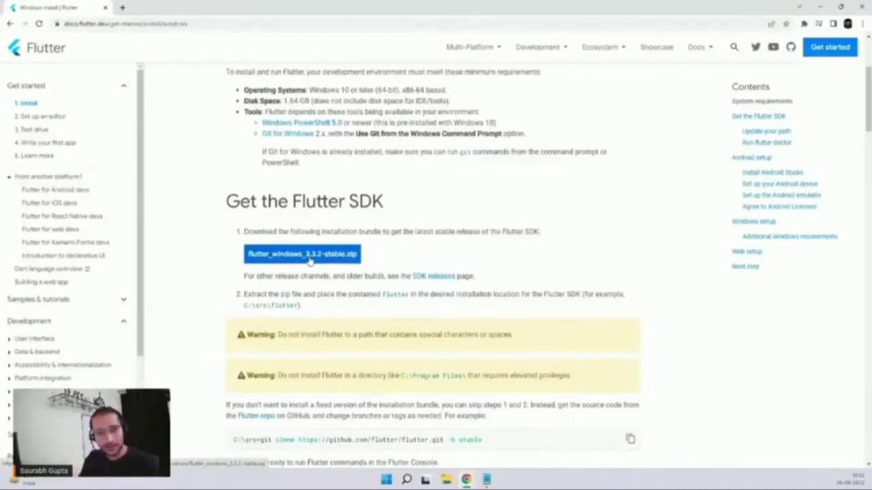
- Minimize the browser and open the Downloads folder in a maximized File Explorer window
left_click(819, 6)
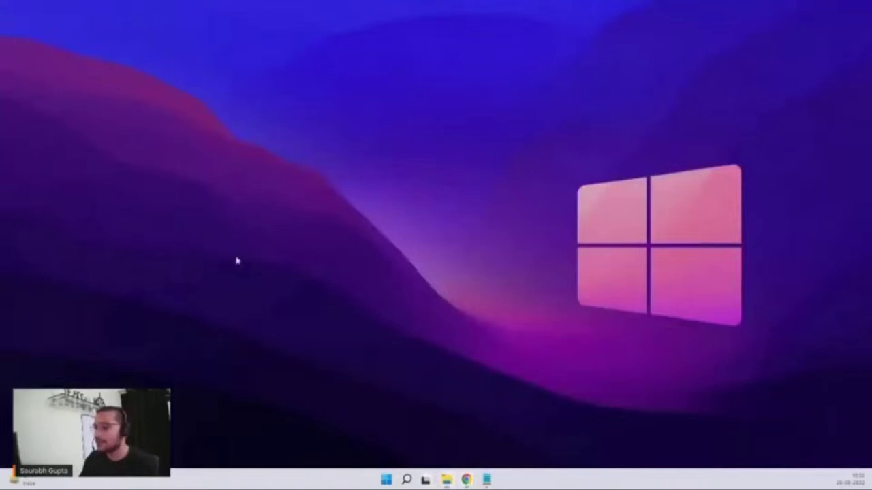
key("super+e")
left_click_drag(537, 70, 461, 54)
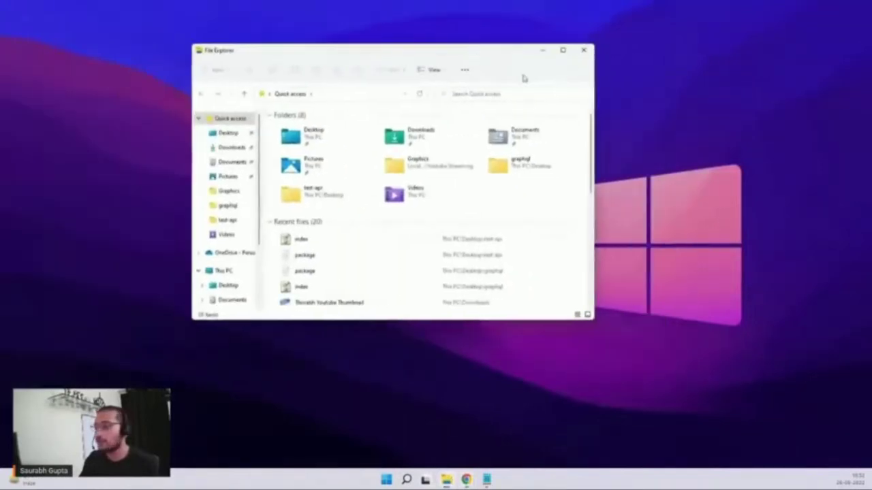
left_click(566, 48)
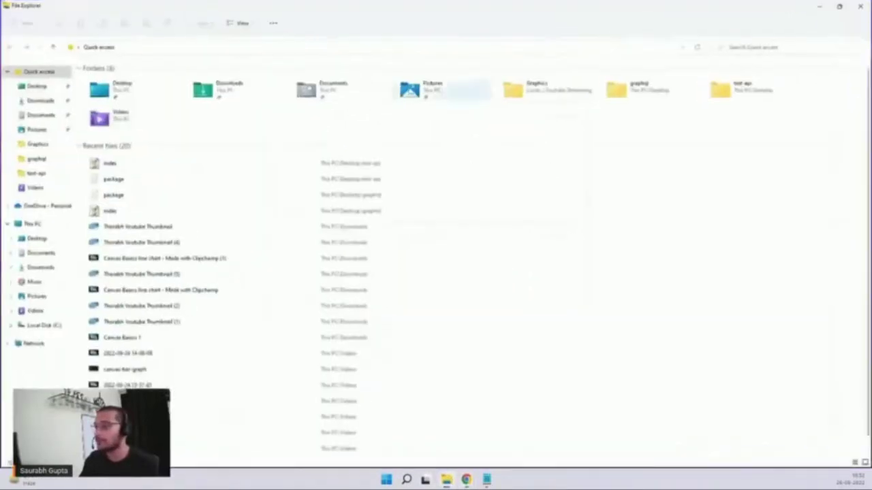
left_click(39, 101)
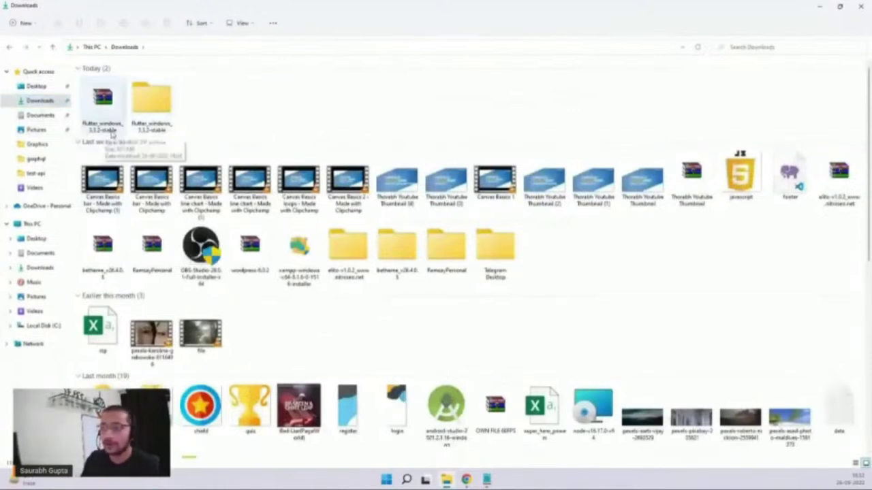
left_click(142, 116)
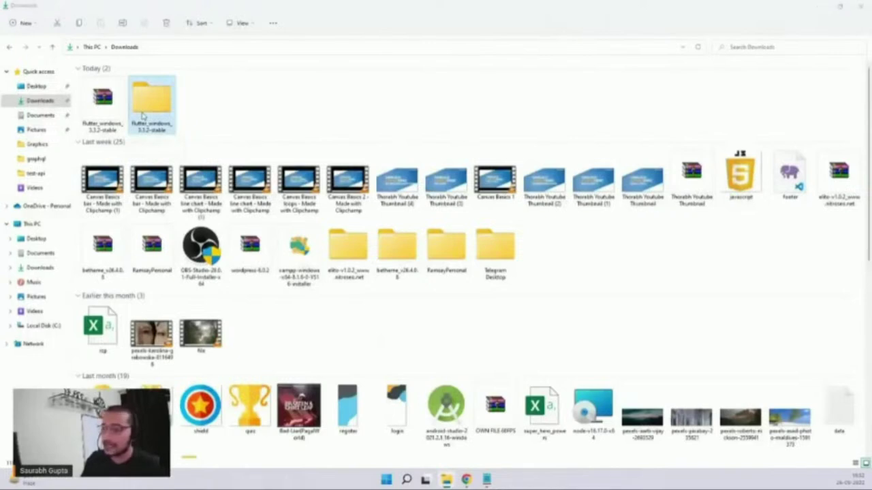
key("Delete")
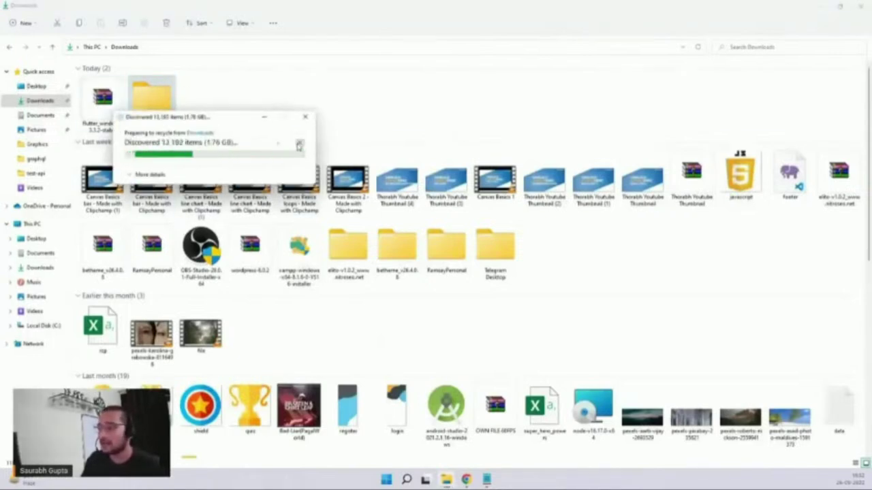
left_click(299, 145)
- Open the extracted flutter_windows_3.3.2-stable folder in Downloads and select the flutter folder inside it
left_click(115, 120)
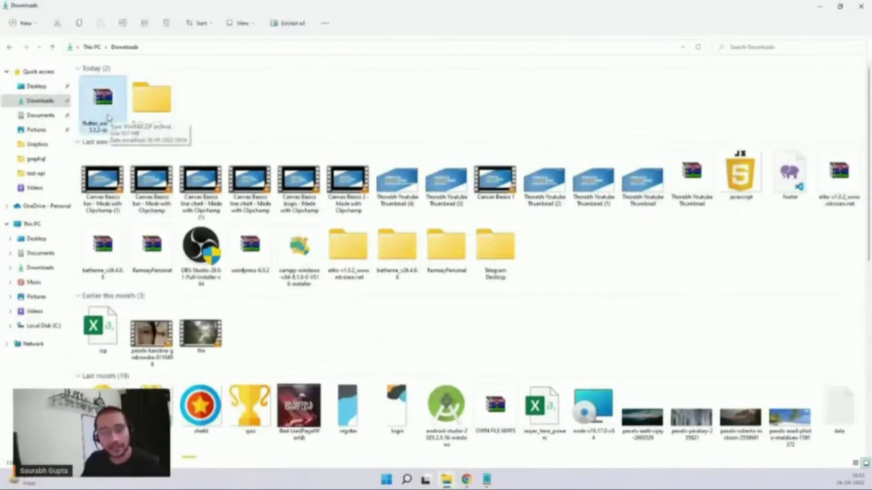
key("Right")
key("Return")
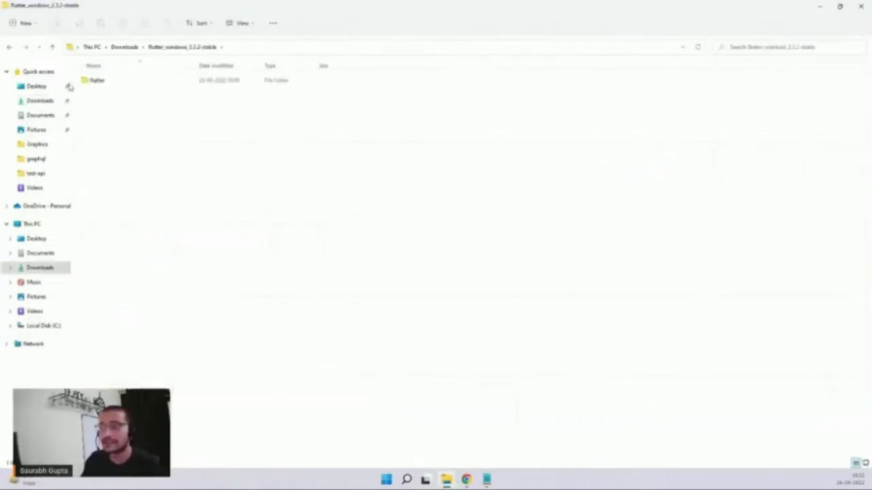
left_click(9, 46)
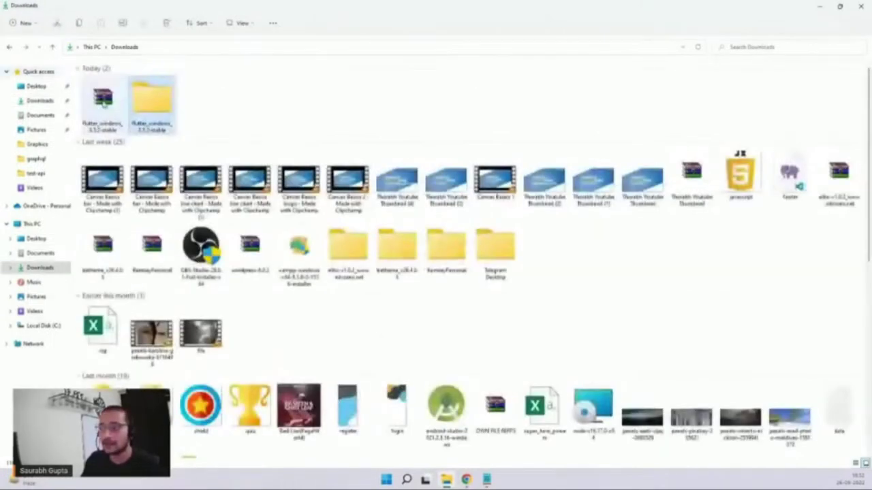
double_click(151, 101)
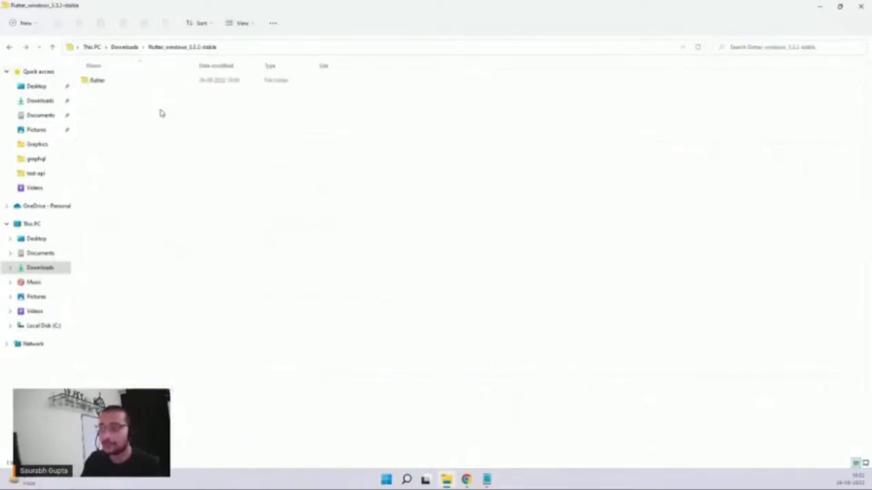
left_click(105, 83)
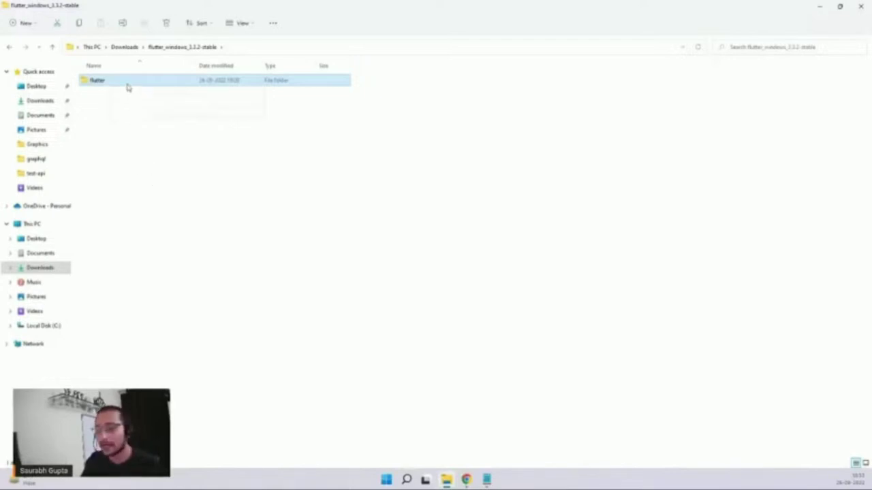
- Go to Local Disk (C:) and select the flutter folder in the drive's root
left_click(34, 224)
double_click(159, 127)
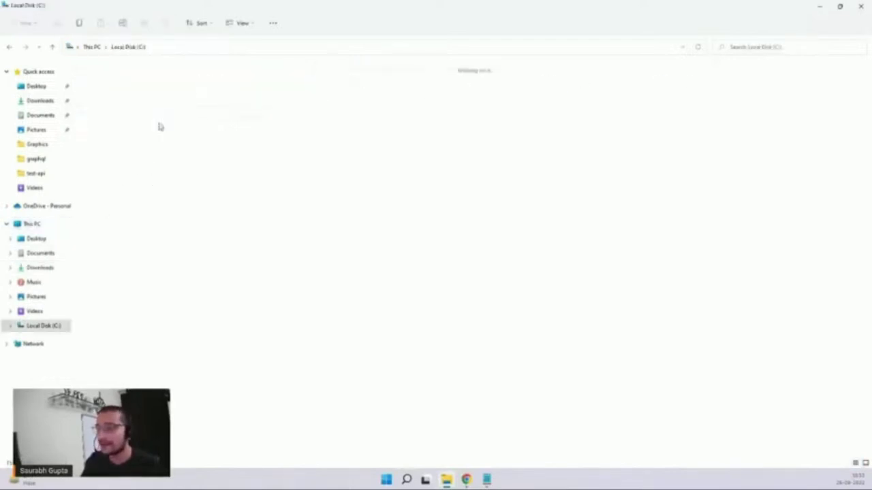
left_click(109, 103)
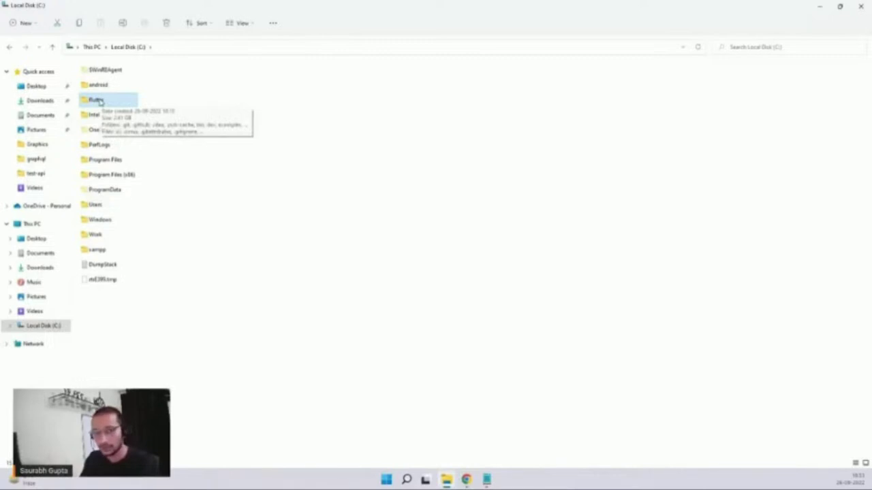
- Return to the Flutter Windows install guide in Chrome and review the "Update your path" section below the SDK download
left_click(466, 479)
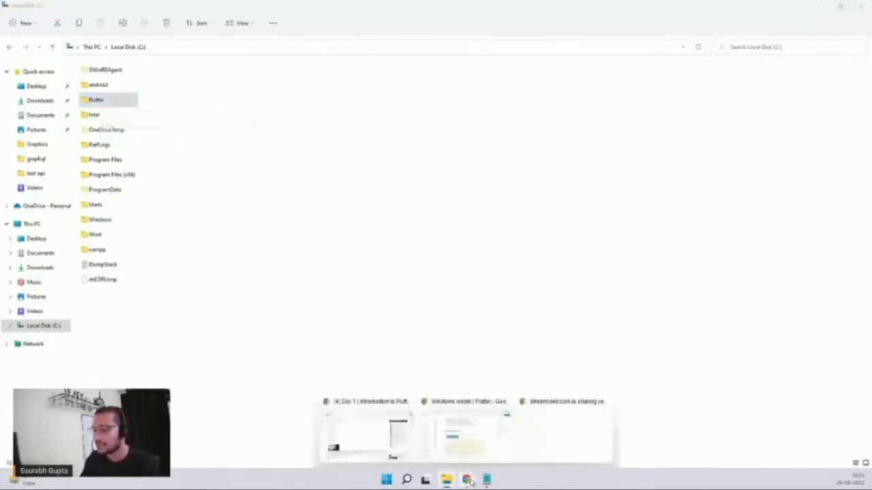
left_click(475, 443)
left_click_drag(209, 205, 421, 205)
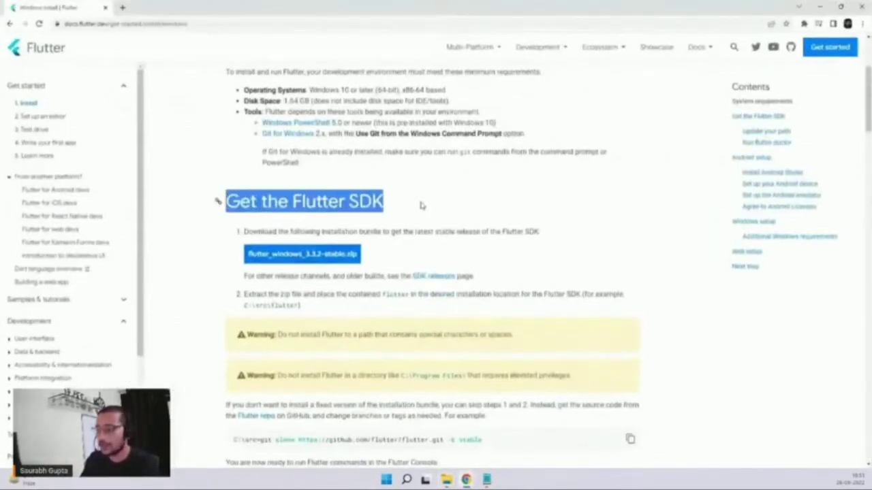
scroll(422, 204, "down", 5)
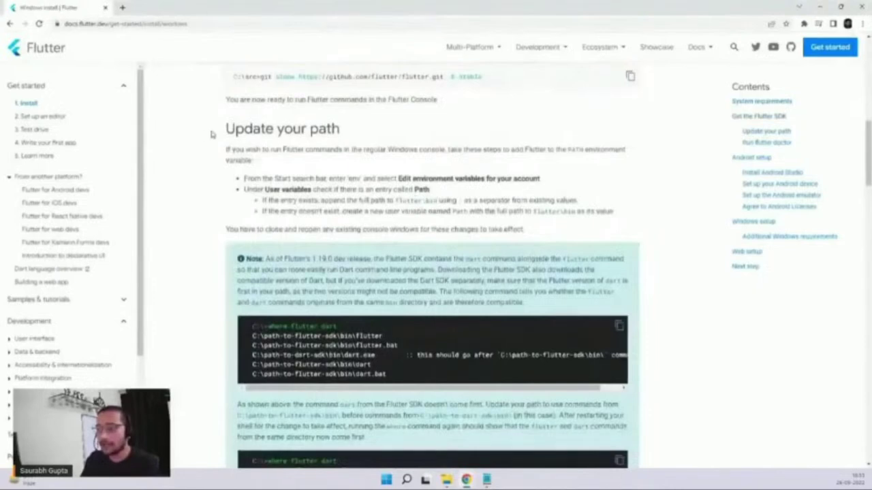
left_click_drag(341, 128, 243, 129)
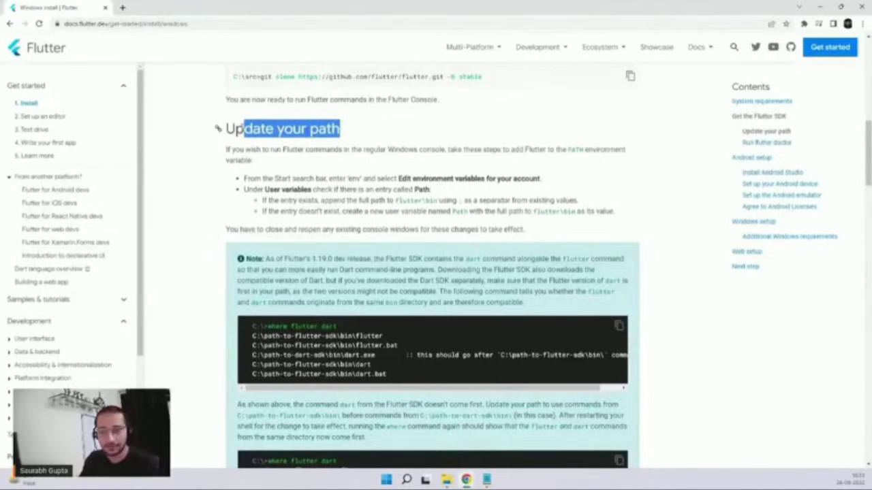
left_click(217, 128)
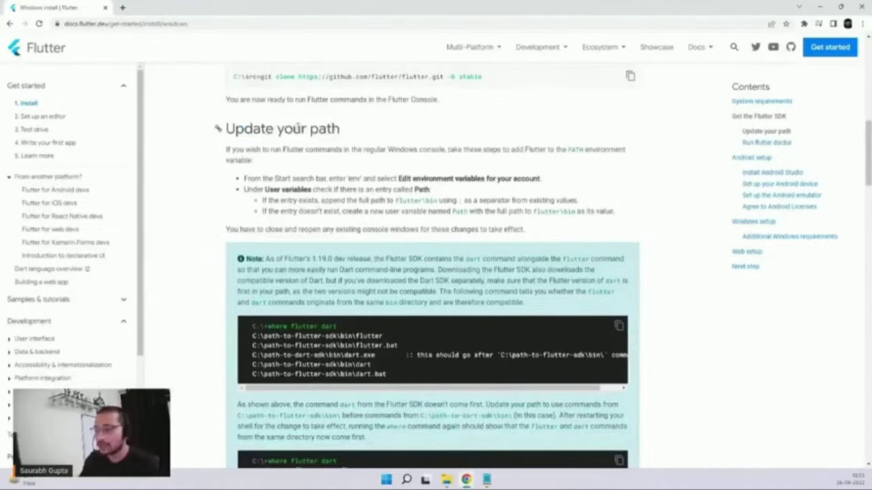
triple_click(243, 127)
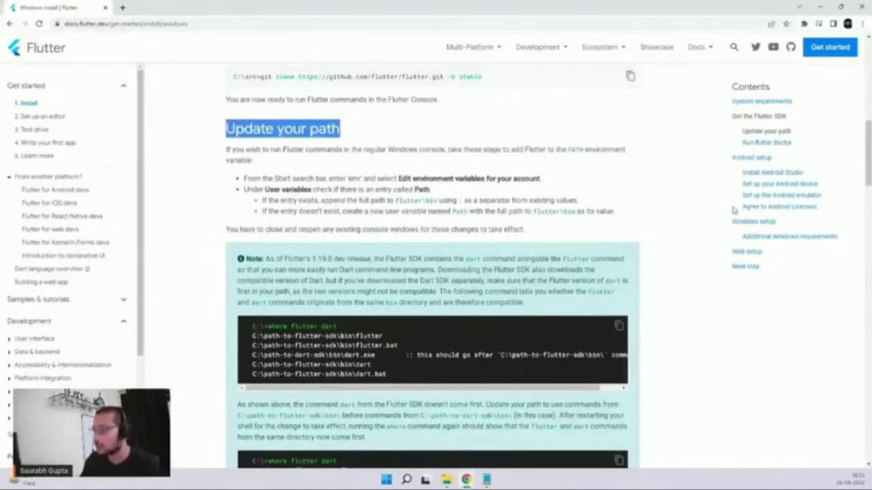
- Switch to File Explorer, open the bin folder inside C:\flutter, and reveal its full path
key("alt+Tab")
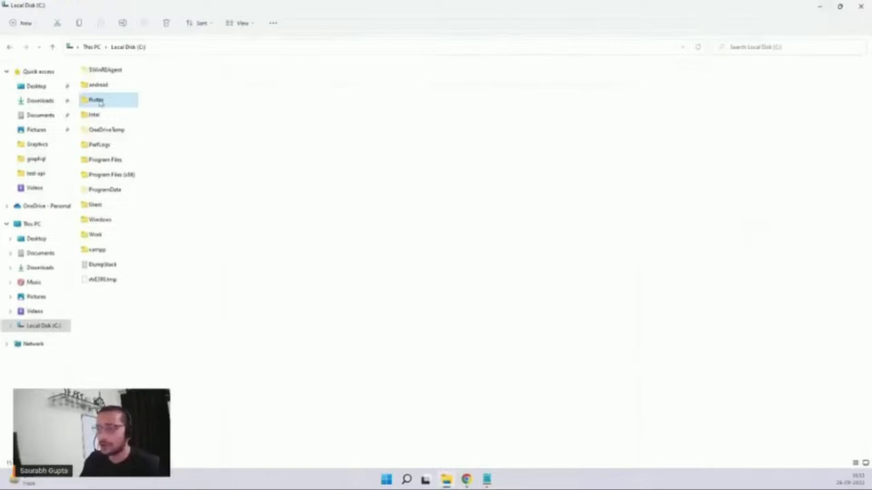
double_click(102, 100)
left_click(10, 47)
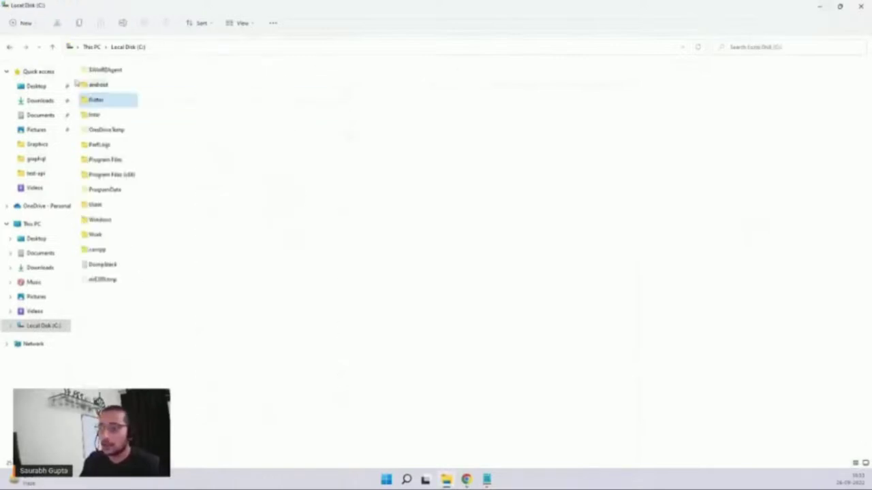
double_click(105, 100)
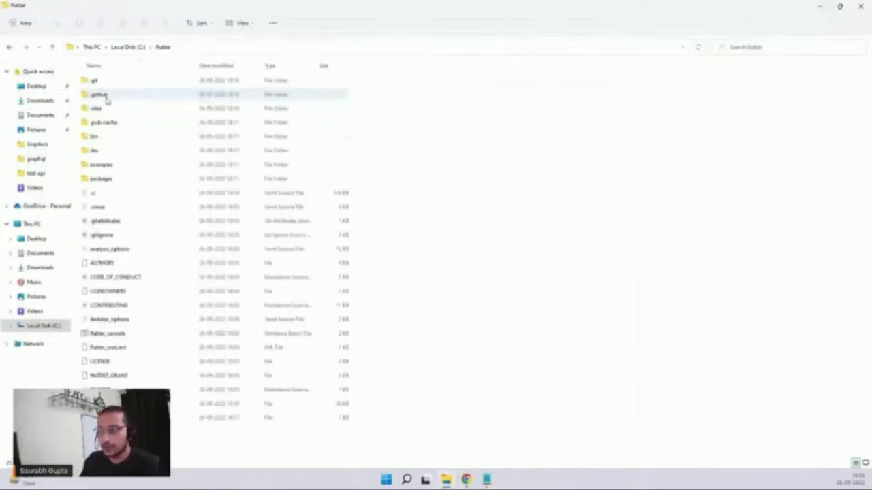
double_click(106, 138)
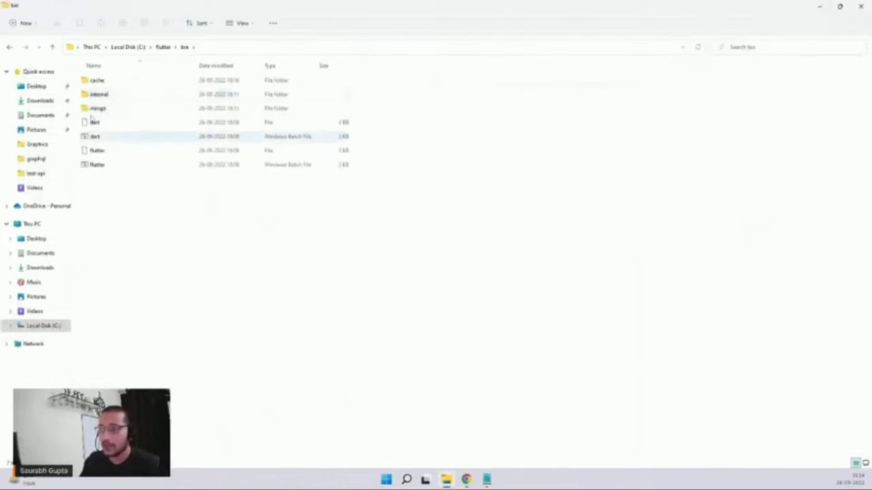
left_click(227, 48)
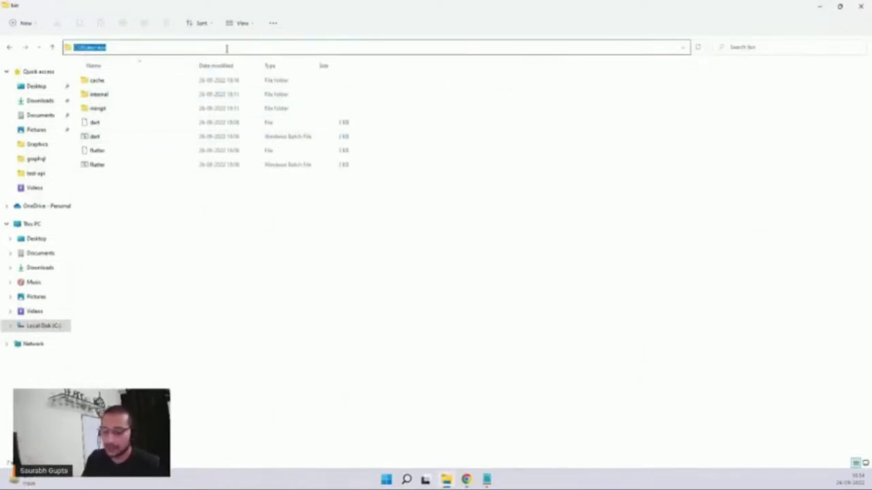
left_click(447, 205)
- Search Windows for the system environment variables settings and open the Environment Variables dialog
left_click(406, 480)
type("env")
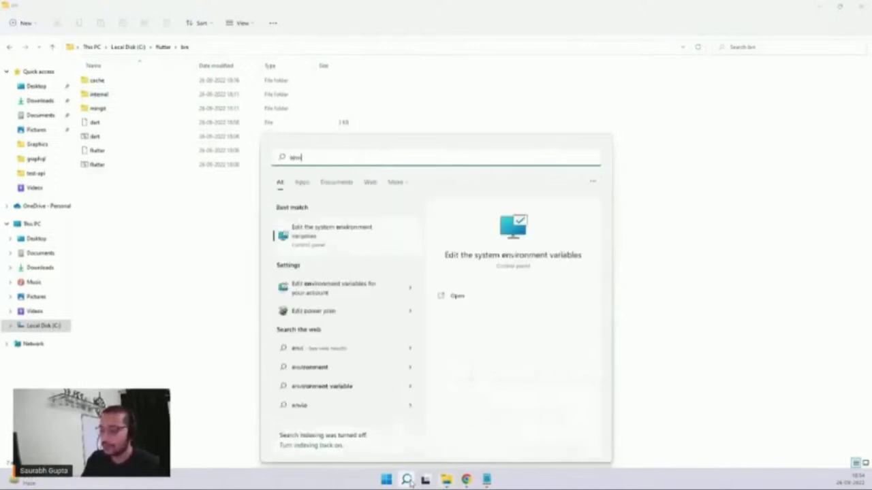
key("Return")
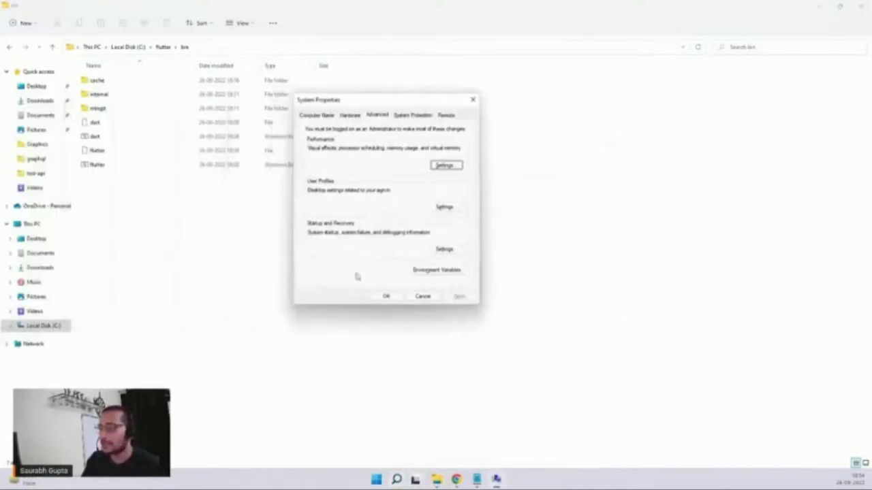
left_click(431, 271)
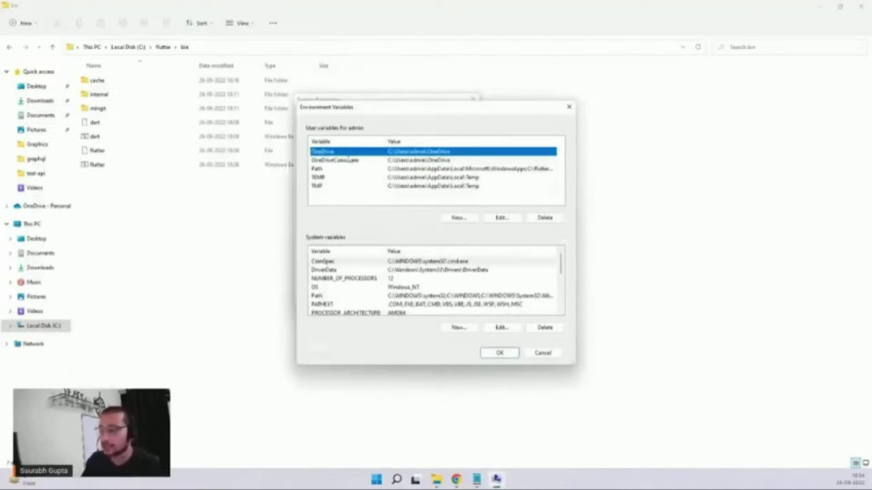
- Open the Path user variable for editing and copy its C:\flutter\bin entry
left_click(323, 168)
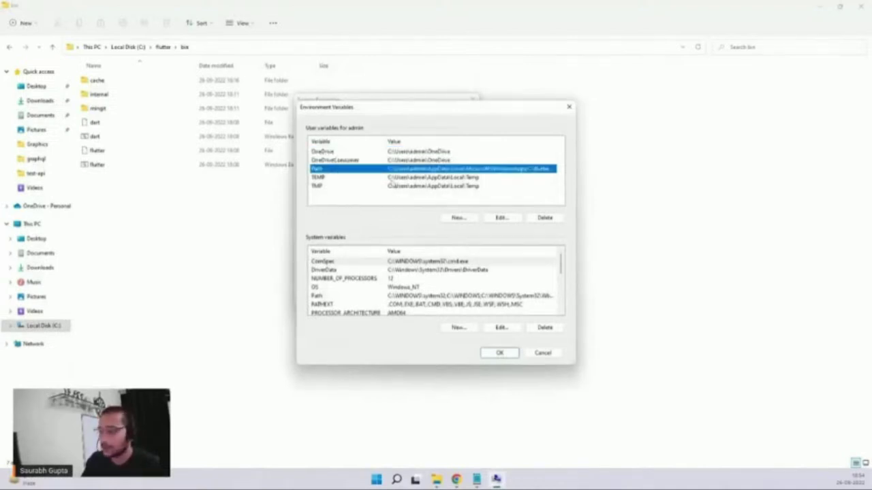
left_click(457, 218)
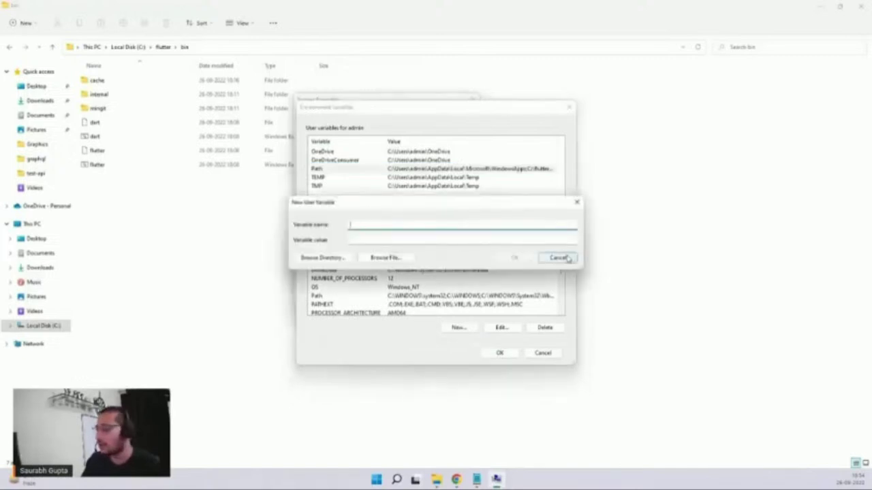
left_click(577, 202)
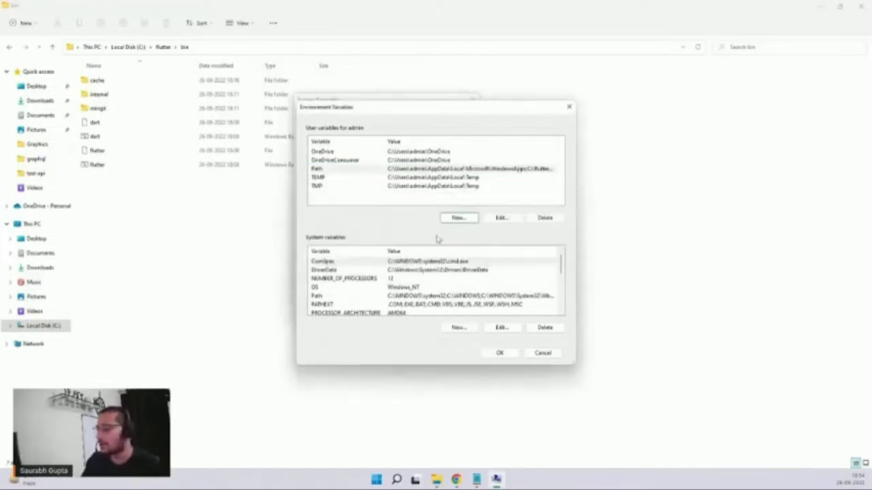
left_click(500, 218)
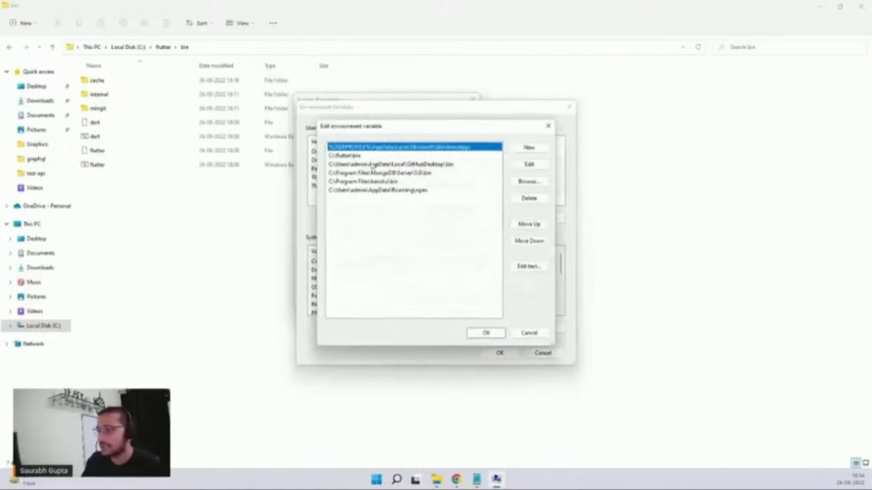
double_click(366, 157)
key("ctrl+c")
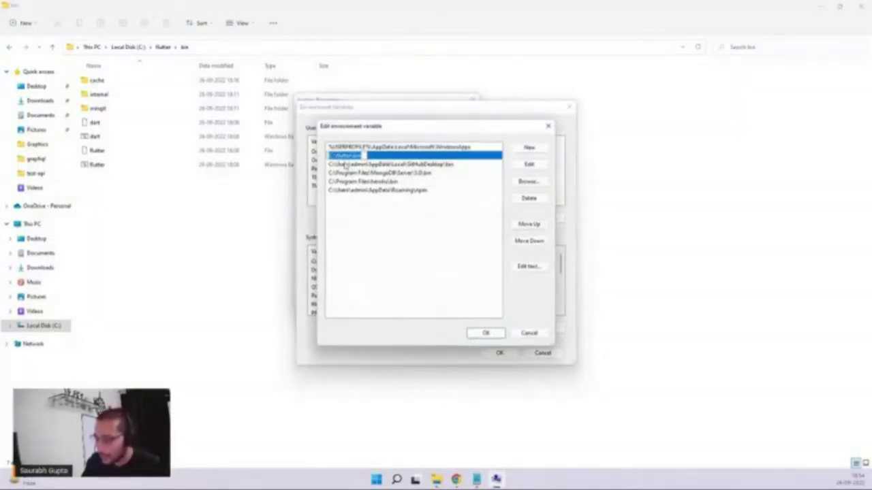
- Add C:\flutter\bin as a new entry at the end of the Path user variable
left_click(386, 242)
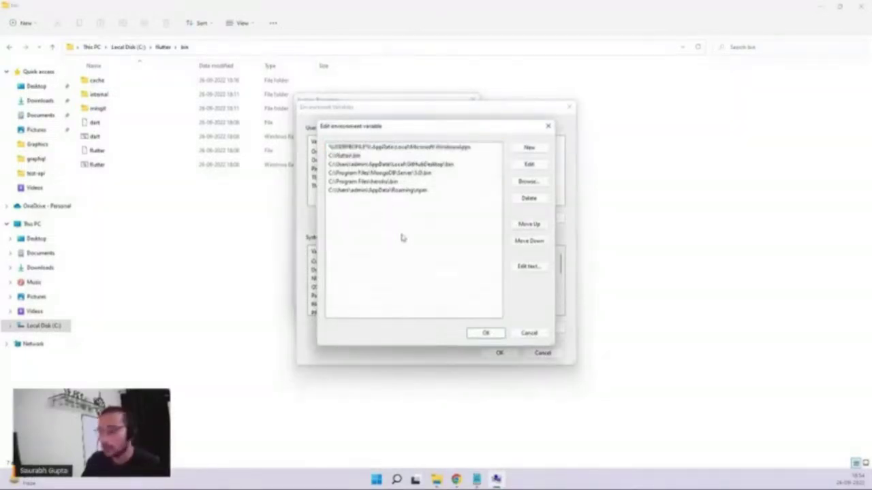
left_click(529, 148)
key("ctrl+v")
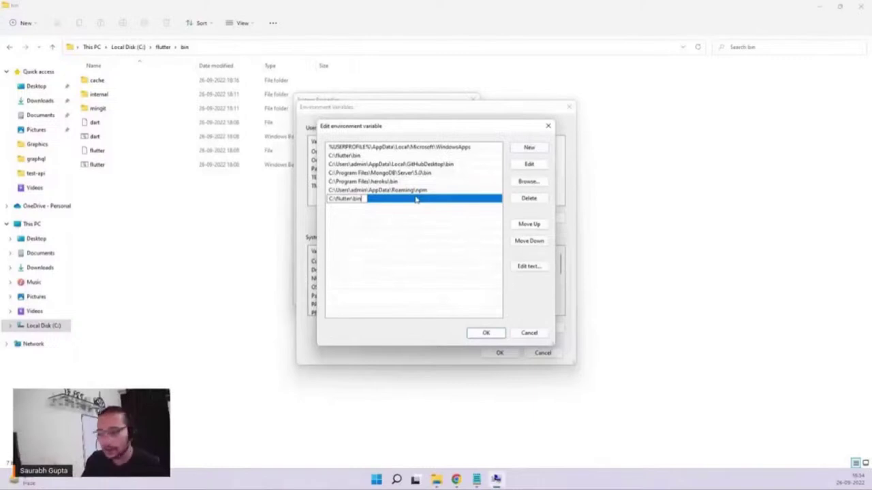
- Erase the text of the duplicate C:\flutter\bin entry at the end of the Path list
key("BackSpace")
key("BackSpace")
key("BackSpace")
key("BackSpace")
key("BackSpace")
key("BackSpace")
key("BackSpace")
key("BackSpace")
key("BackSpace")
key("BackSpace")
key("BackSpace")
key("BackSpace")
key("BackSpace")
key("BackSpace")
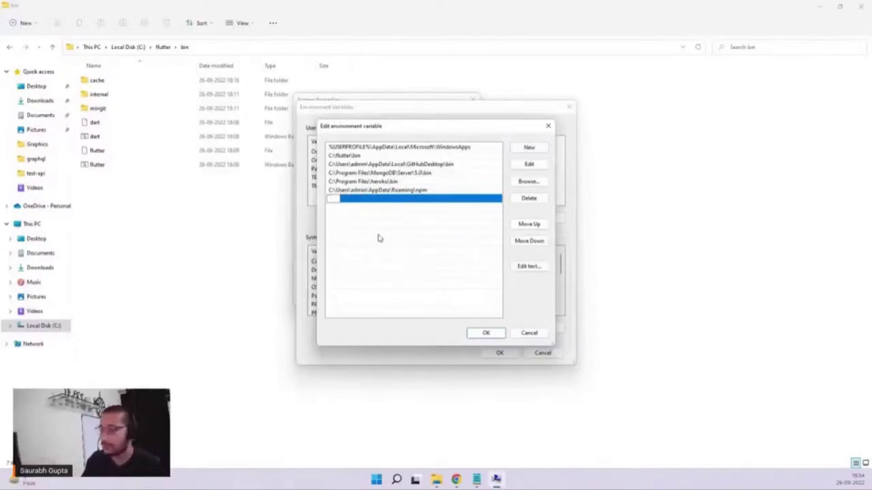
- Confirm the Path edit, accept the Environment Variables and System Properties dialogs, and minimize File Explorer
left_click(484, 334)
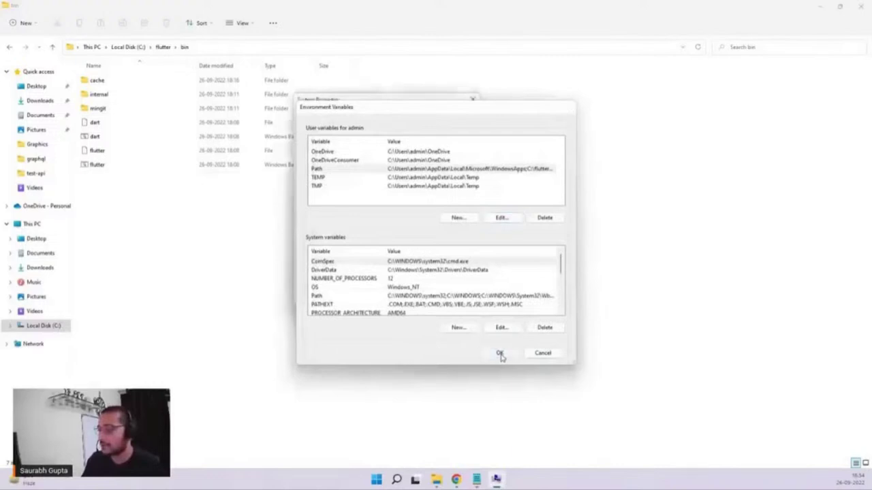
left_click(499, 353)
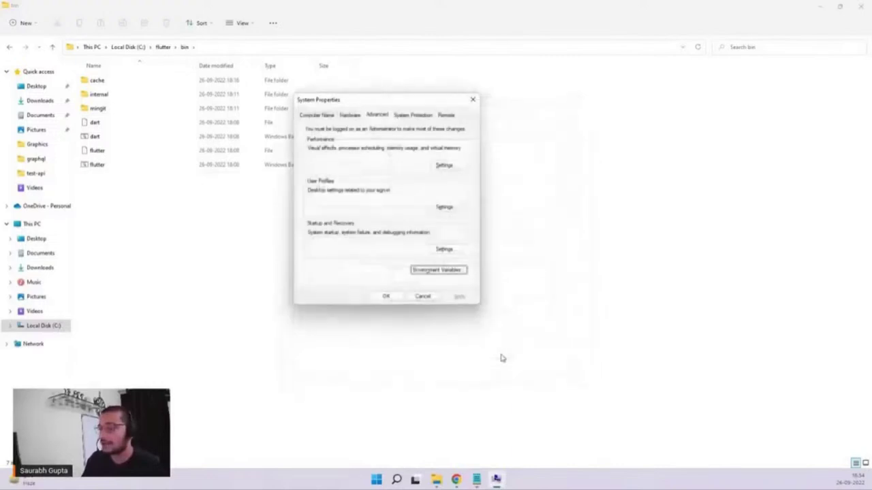
left_click(385, 298)
left_click(816, 8)
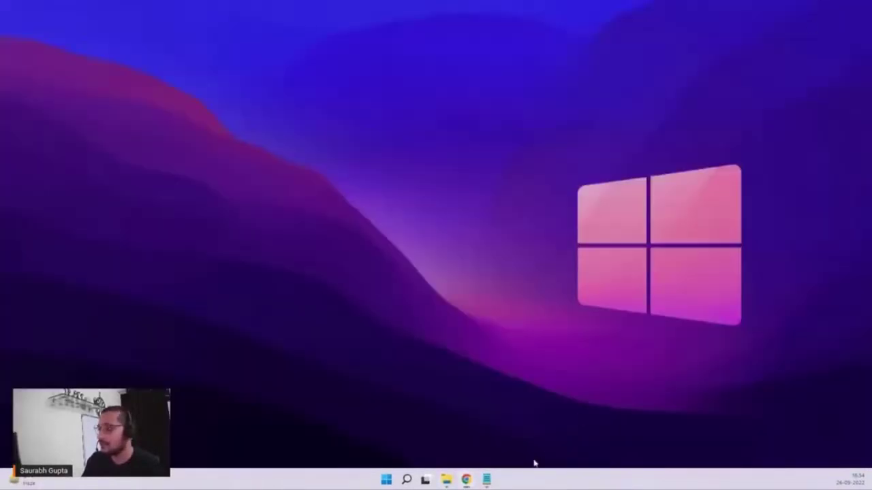
- Switch to Chrome and review the "Update your path" section of the Flutter Windows install guide
mouse_move(470, 478)
left_click(466, 436)
scroll(359, 222, "up", 1)
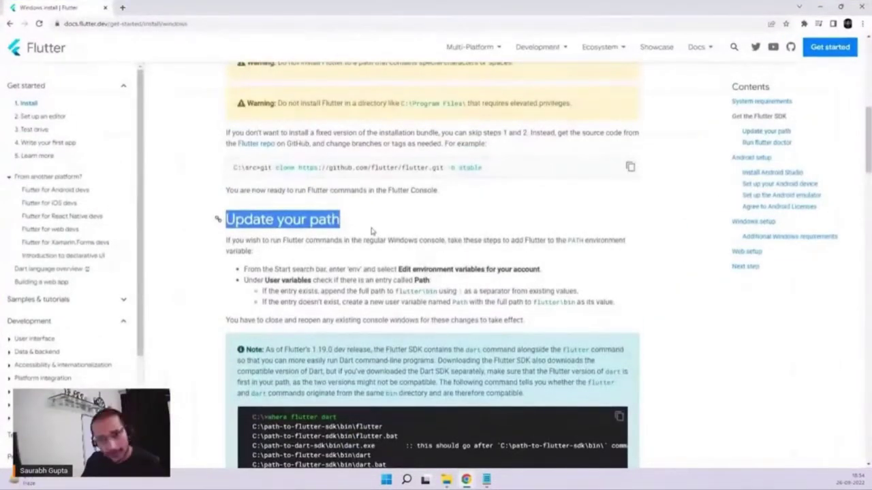
right_click(406, 479)
left_click(683, 330)
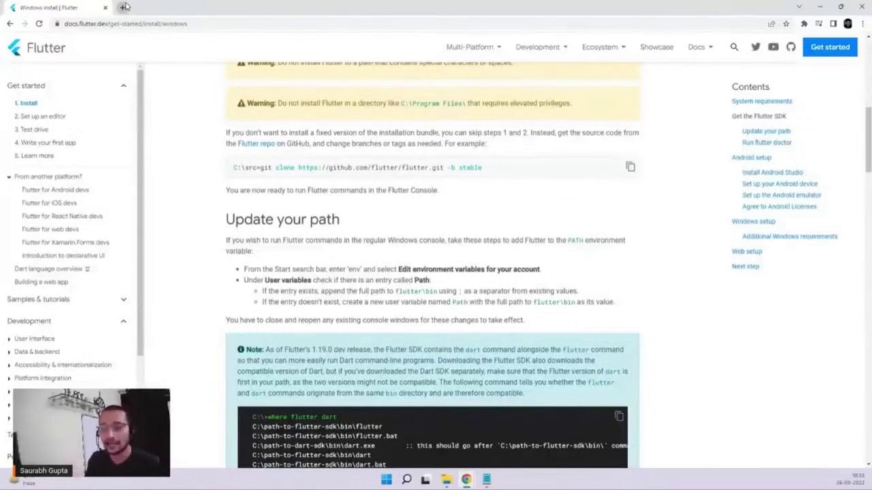
- Search Google for "vs code download" in a new tab and download the Windows version from the official Visual Studio Code page
left_click(123, 7)
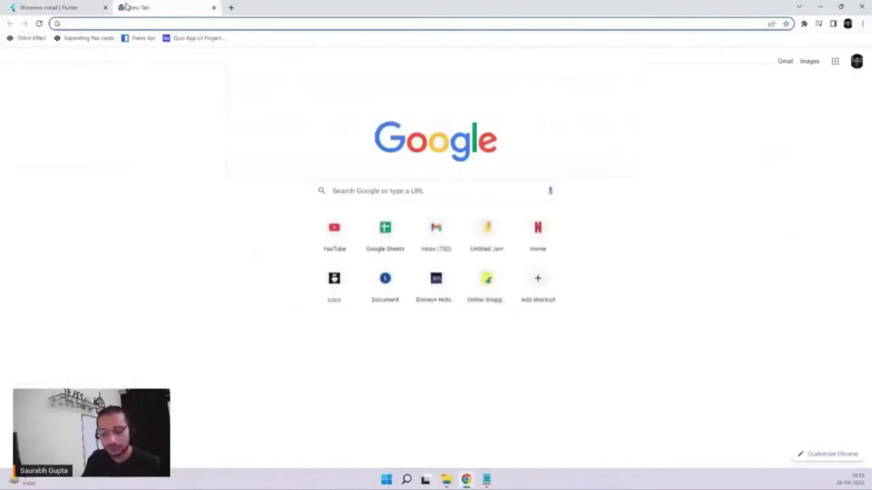
type("vs code")
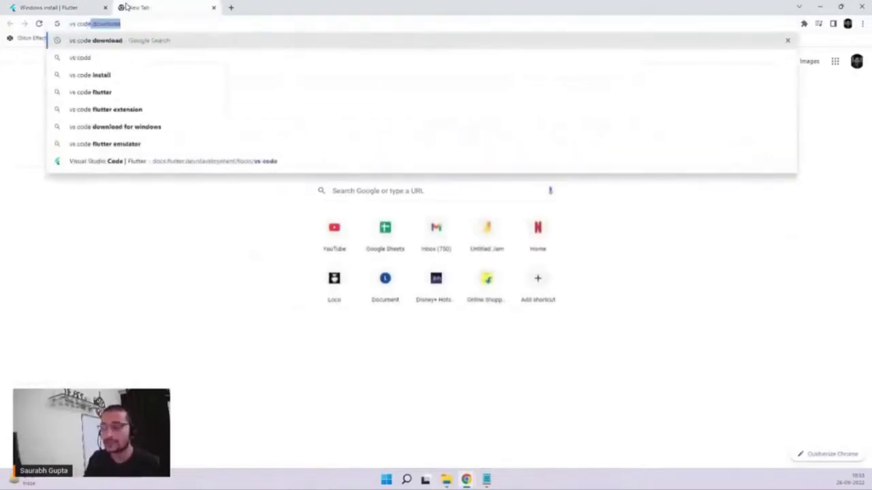
key("Return")
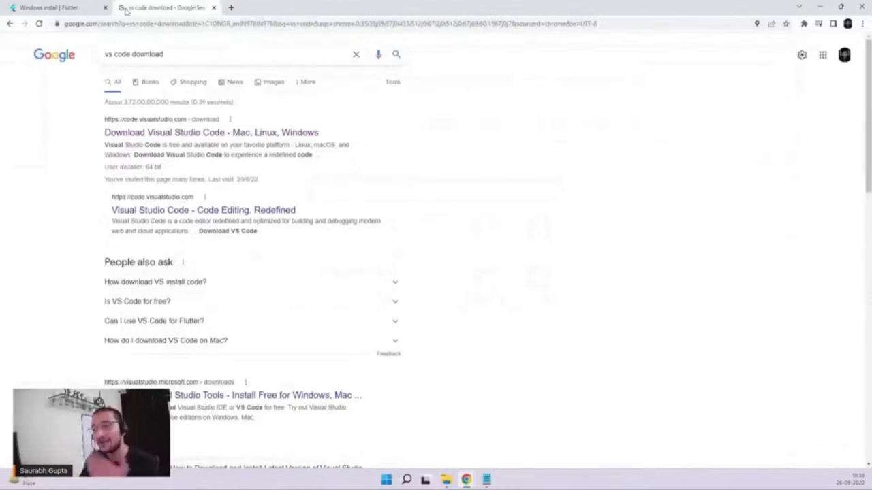
left_click(183, 134)
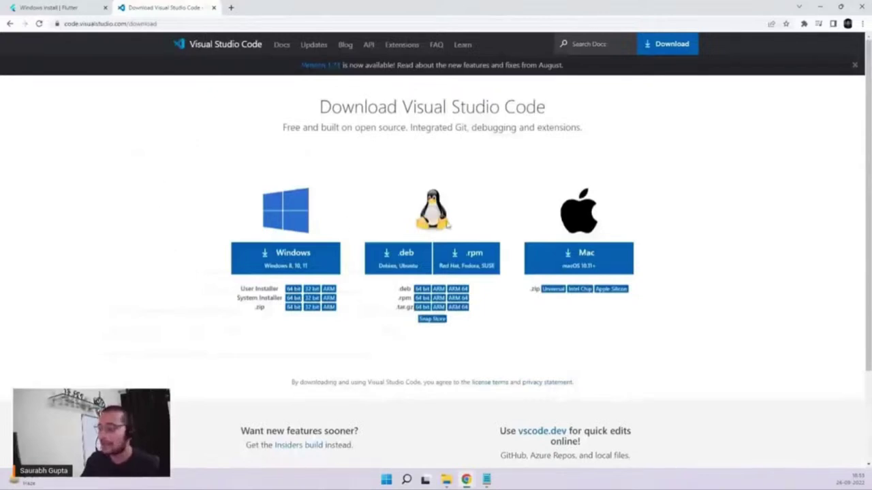
left_click(304, 267)
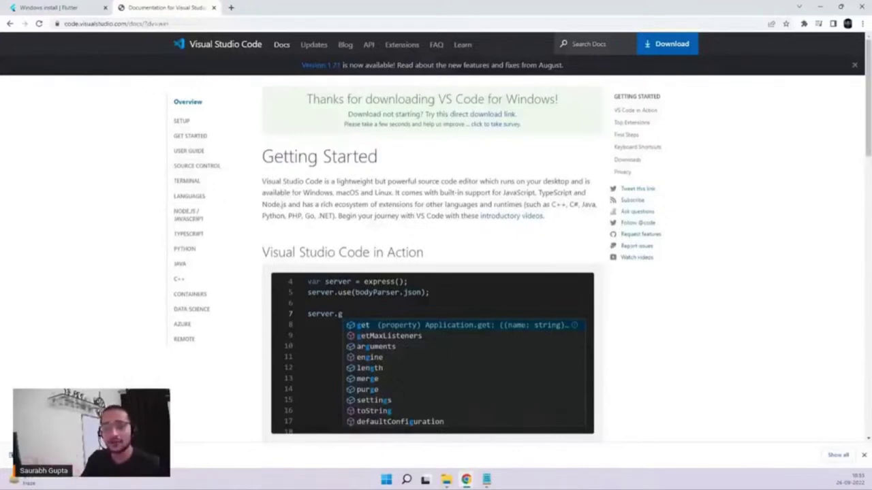
- Search Windows for "vsc" to look up the Visual Studio Code app, then dismiss the search without launching it
left_click(406, 480)
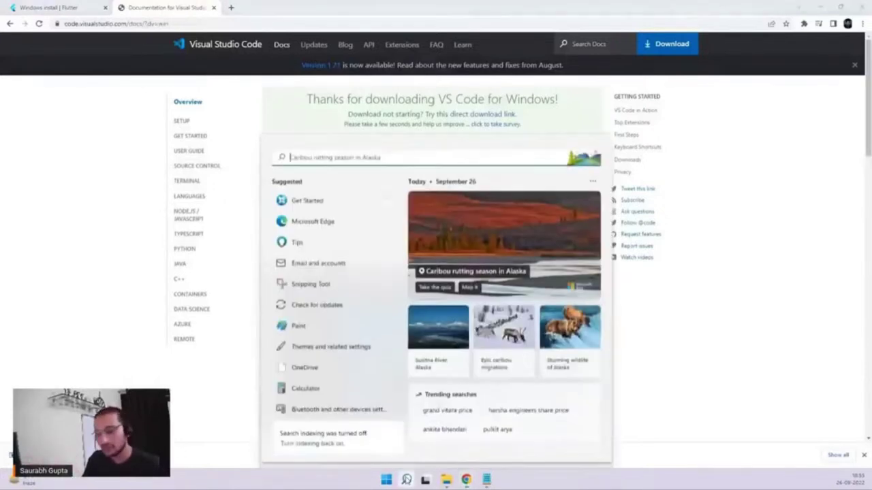
type("vsc")
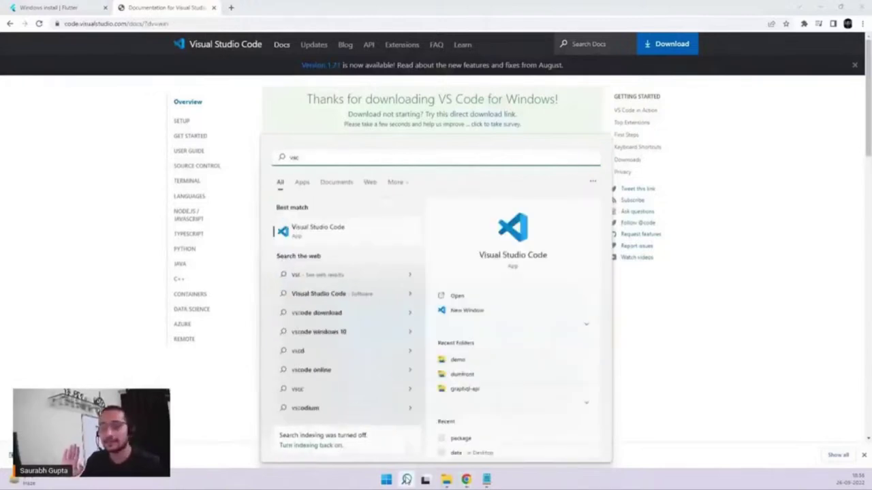
key("BackSpace")
key("BackSpace")
key("BackSpace")
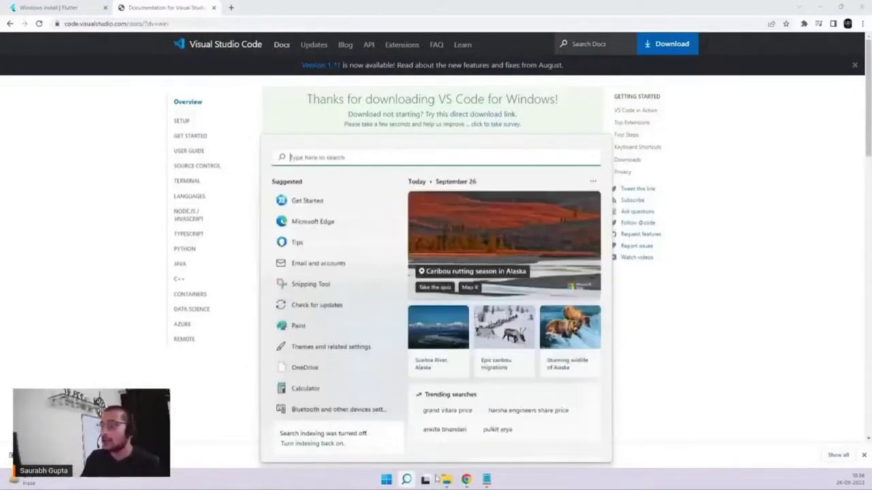
left_click(748, 294)
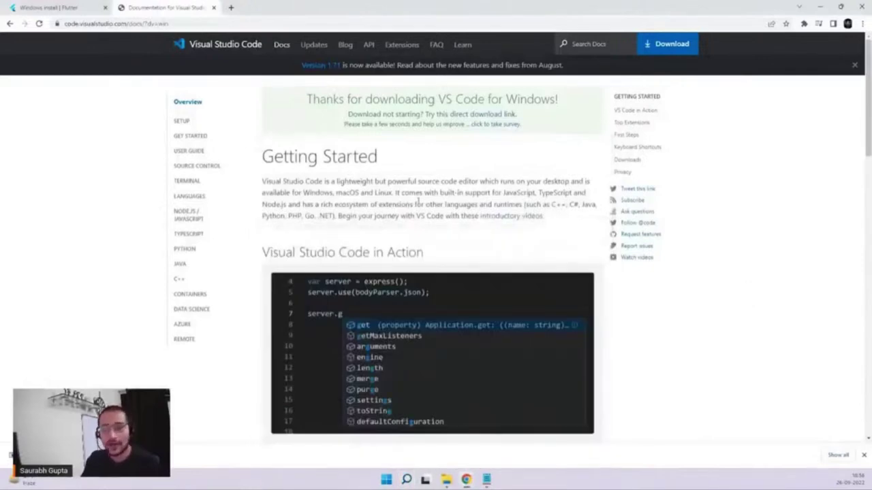
- Return to the Flutter guide tab and open a PowerShell terminal over it, with enlarged text and a wider window
left_click(51, 8)
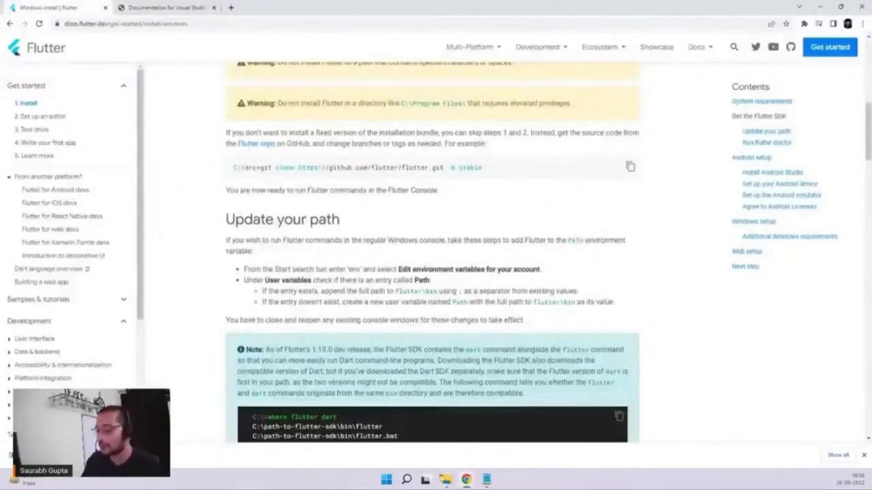
mouse_move(406, 480)
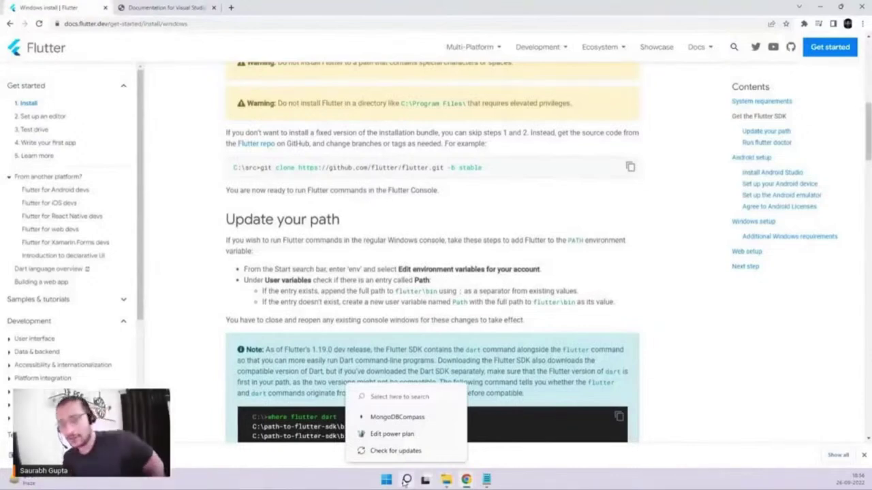
left_click(406, 480)
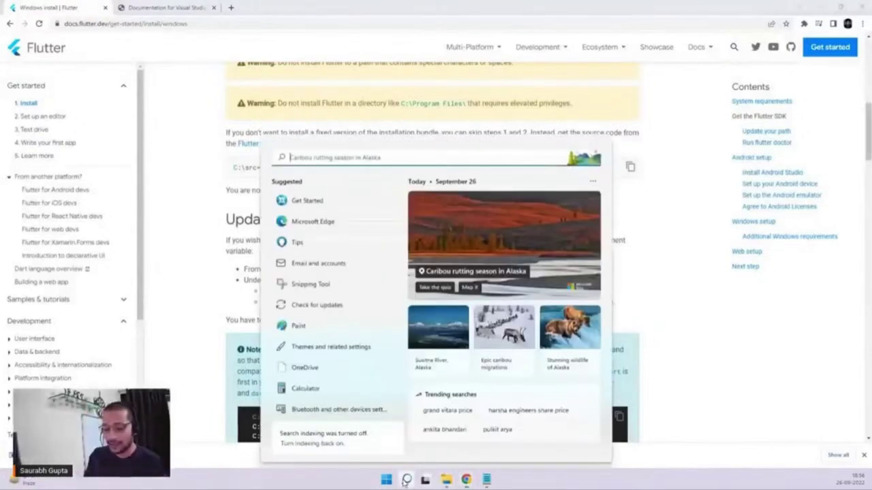
type("ter")
key("Return")
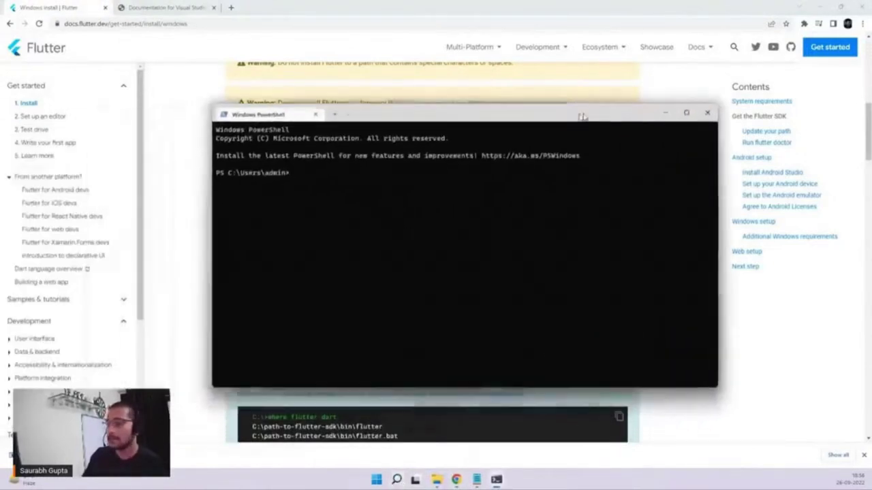
scroll(602, 230, "up", 4)
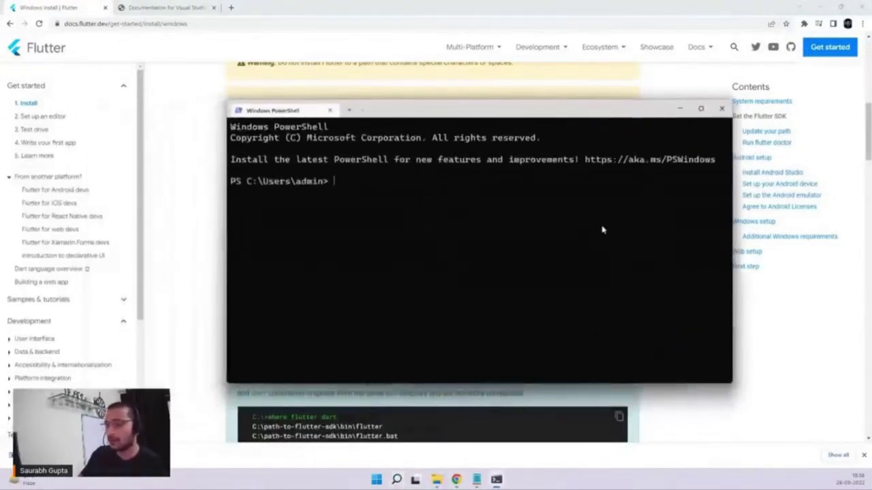
left_click_drag(731, 228, 819, 229)
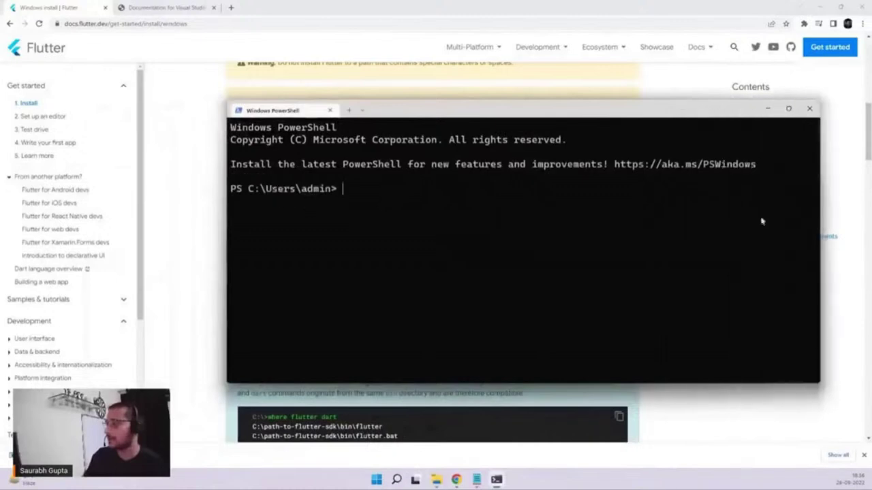
left_click_drag(229, 265, 138, 265)
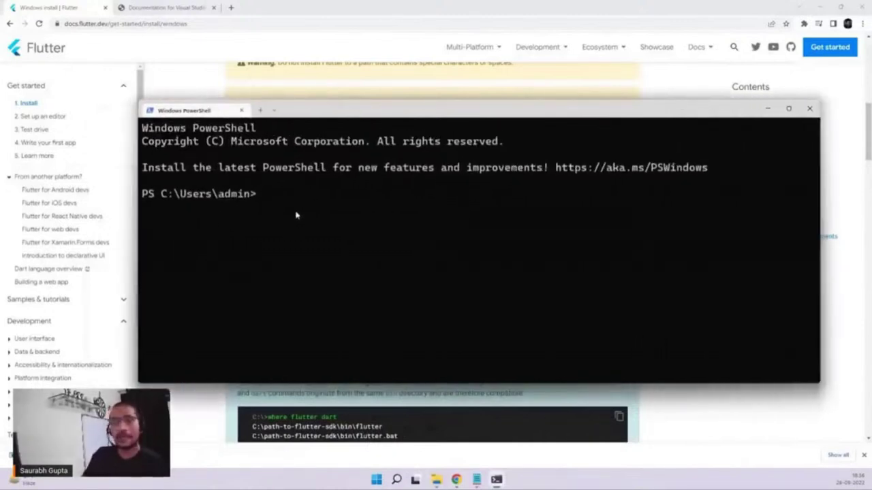
- Run the flutter command in PowerShell and review its output from the beginning
type("flutter")
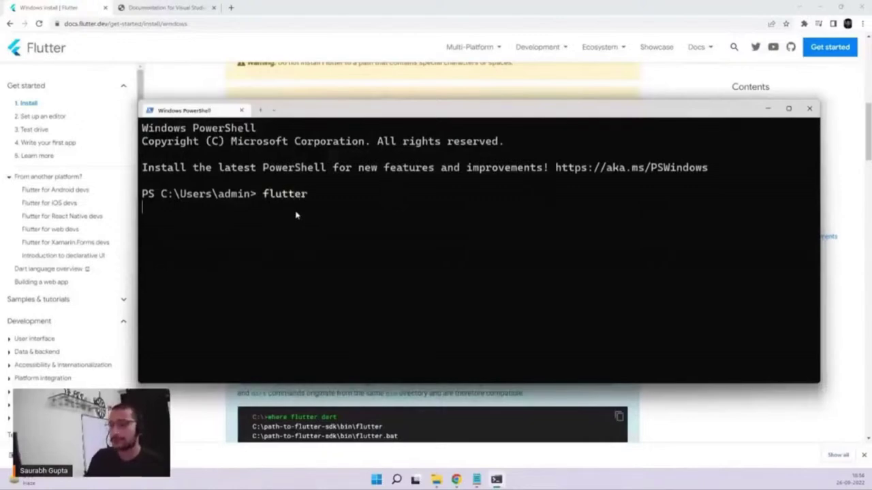
scroll(369, 213, "up", 5)
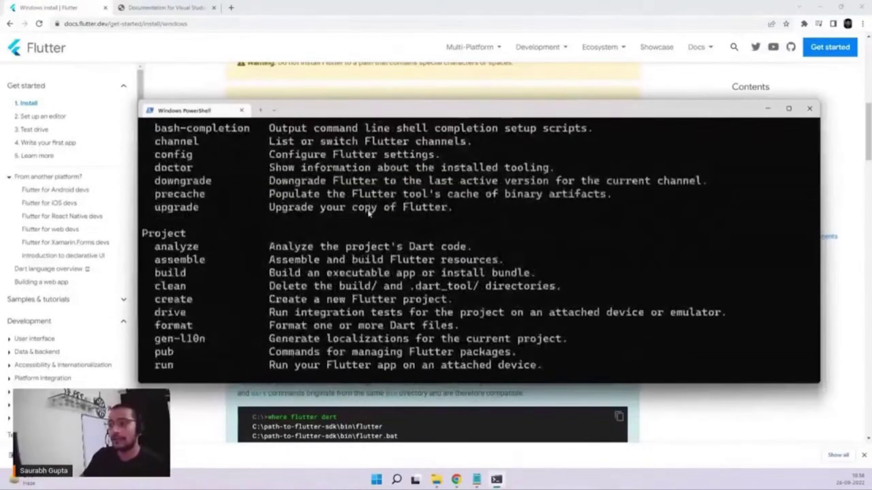
scroll(368, 213, "up", 15)
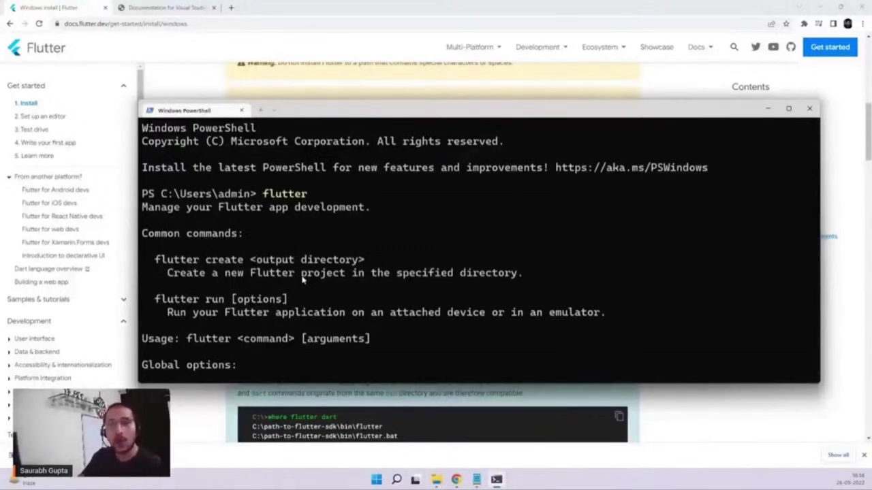
left_click_drag(263, 194, 338, 197)
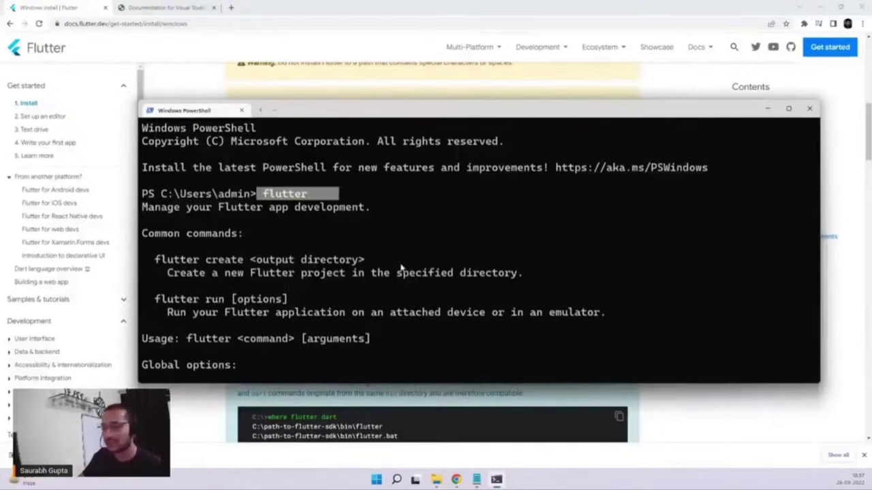
right_click(402, 267)
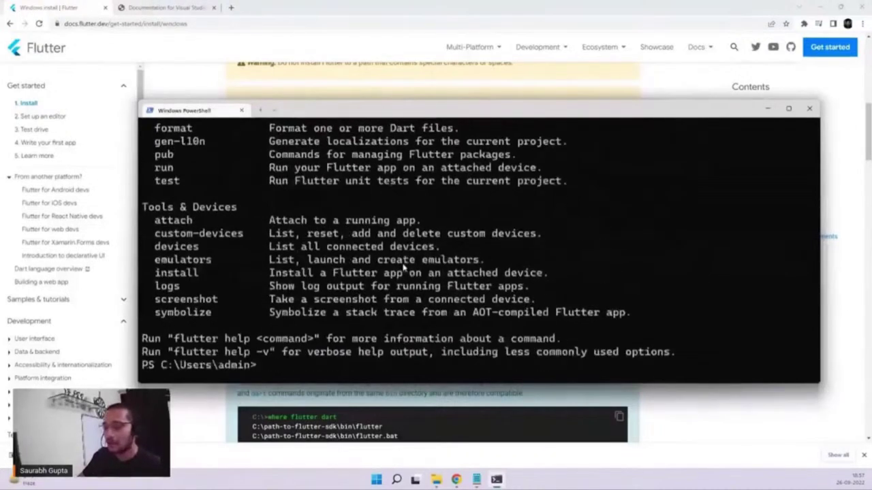
- Clear the PowerShell screen with the clear command
key("Return")
key("Return")
key("Return")
key("Return")
key("Return")
key("Return")
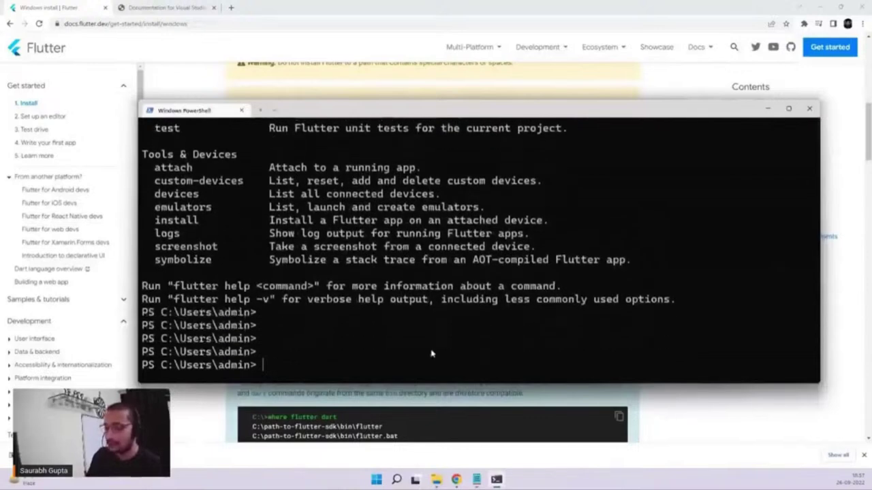
type("clera")
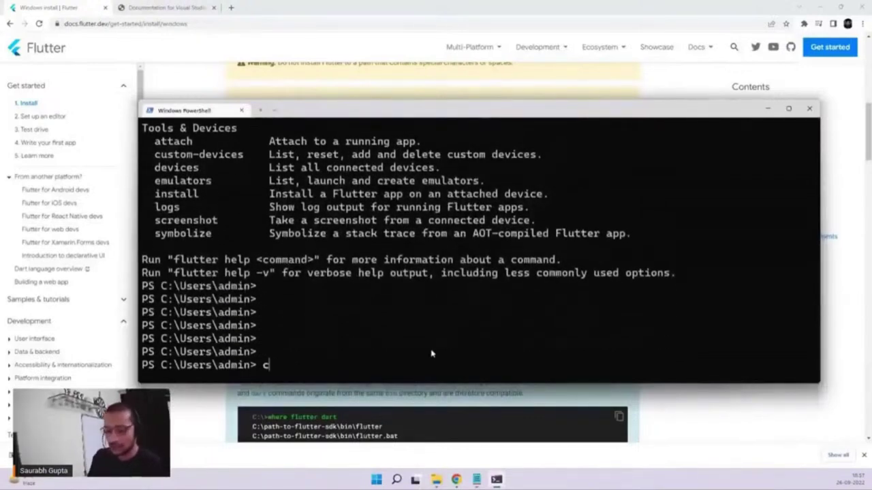
key("Return")
type("clear")
key("Return")
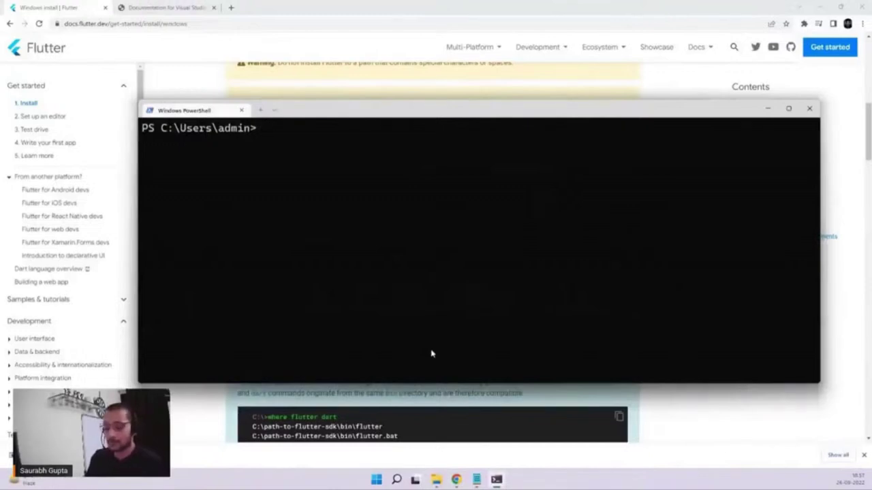
- Run flutter doctor in PowerShell to check the Flutter installation and its development tools
type("flutte")
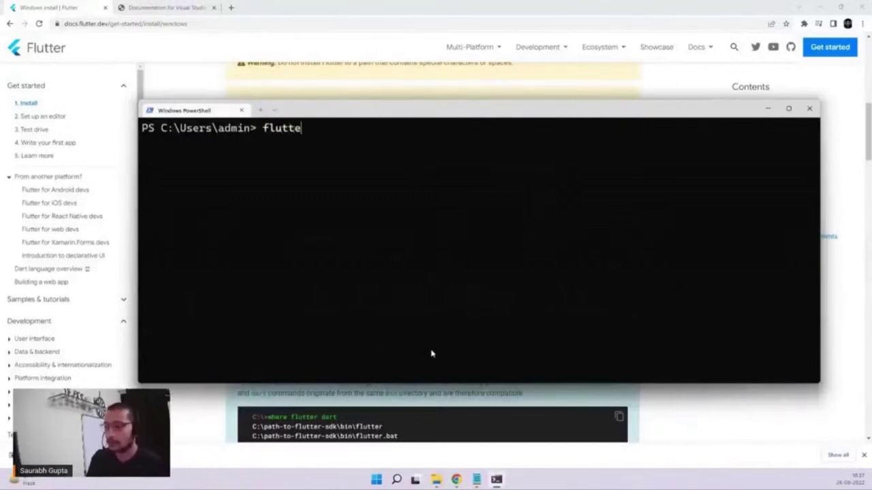
type("r doctor")
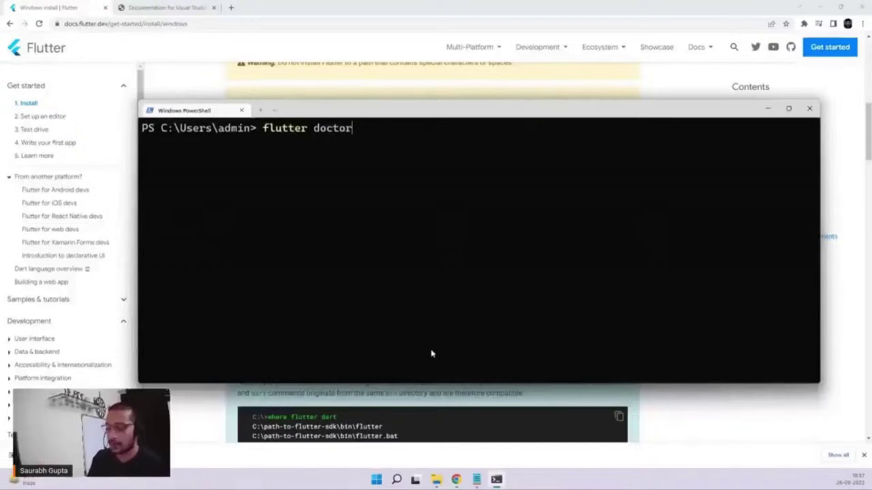
key("Return")
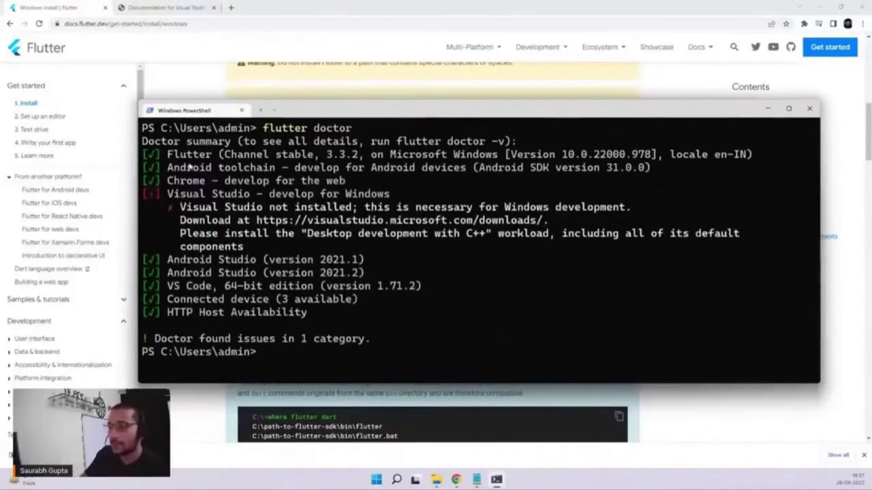
- Examine the flutter doctor entries for Flutter, Android toolchain, Chrome, Visual Studio, Android Studio, VS Code and connected devices, and close PowerShell
left_click_drag(170, 159, 275, 168)
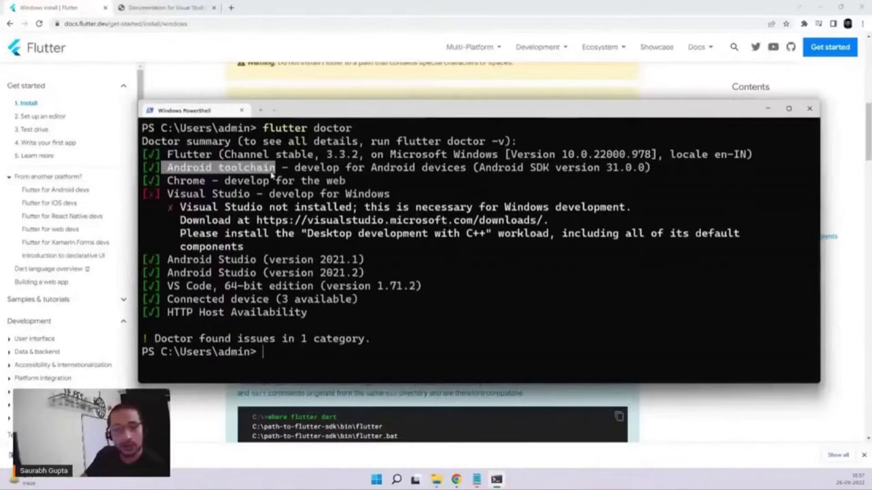
left_click_drag(168, 180, 223, 193)
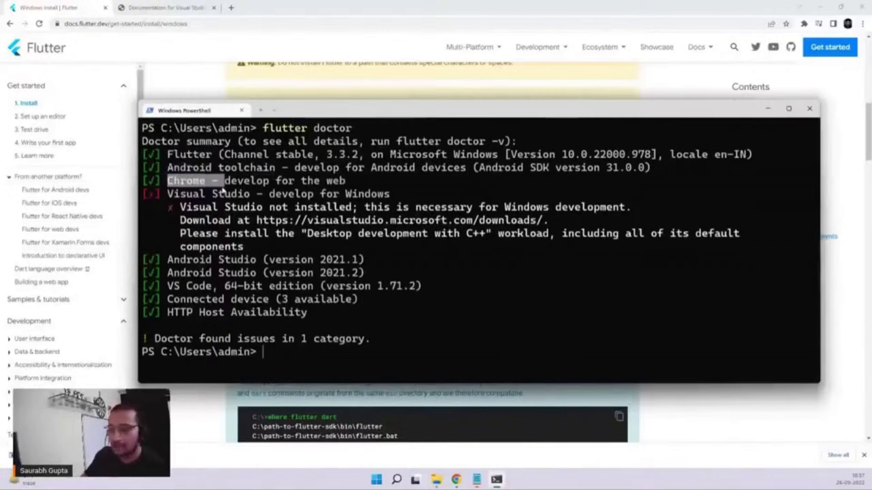
left_click_drag(168, 195, 258, 203)
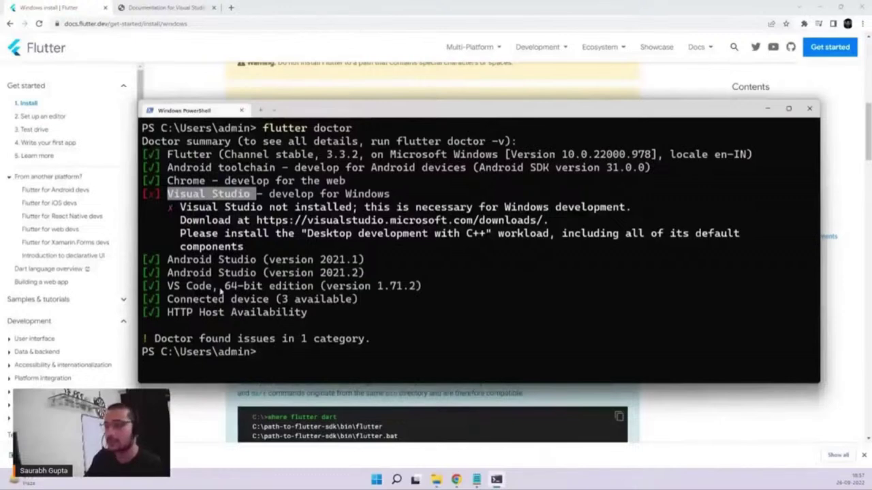
left_click_drag(167, 261, 256, 262)
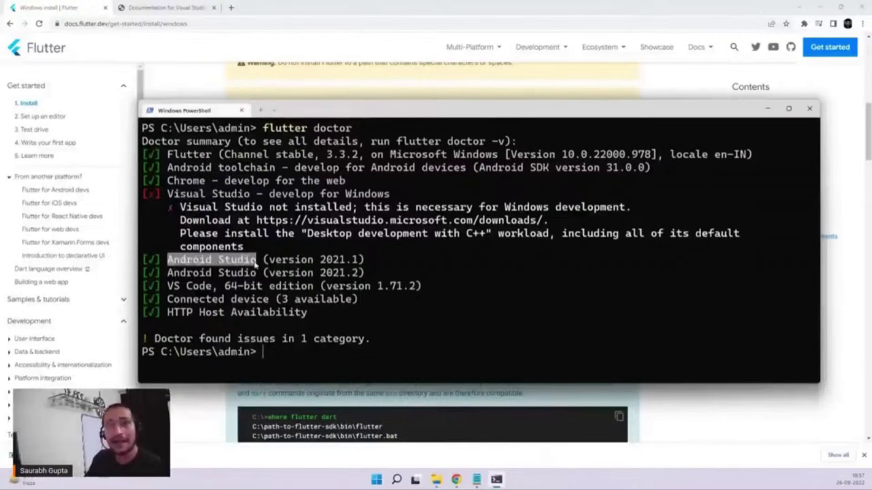
left_click_drag(167, 288, 216, 289)
left_click_drag(167, 301, 269, 306)
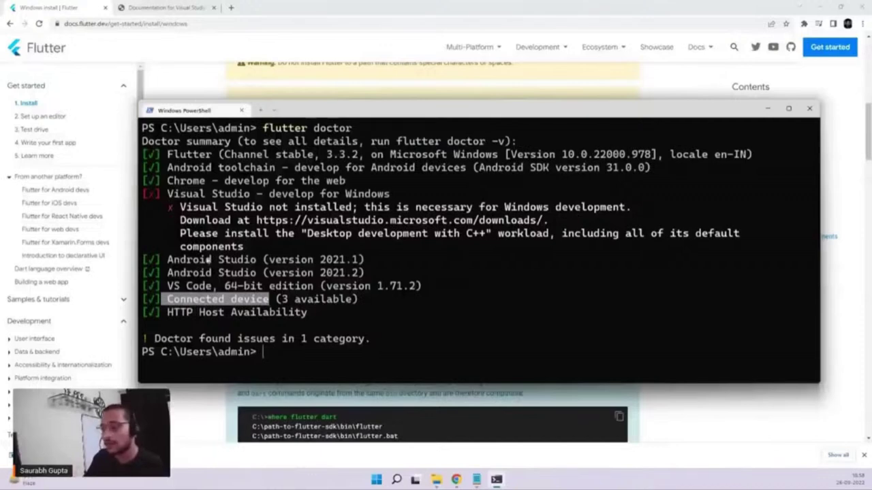
left_click(503, 312)
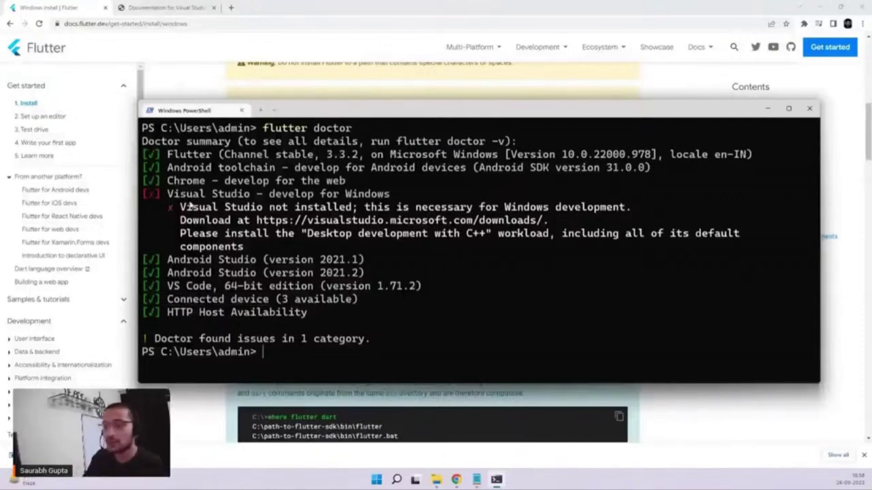
left_click_drag(167, 195, 253, 195)
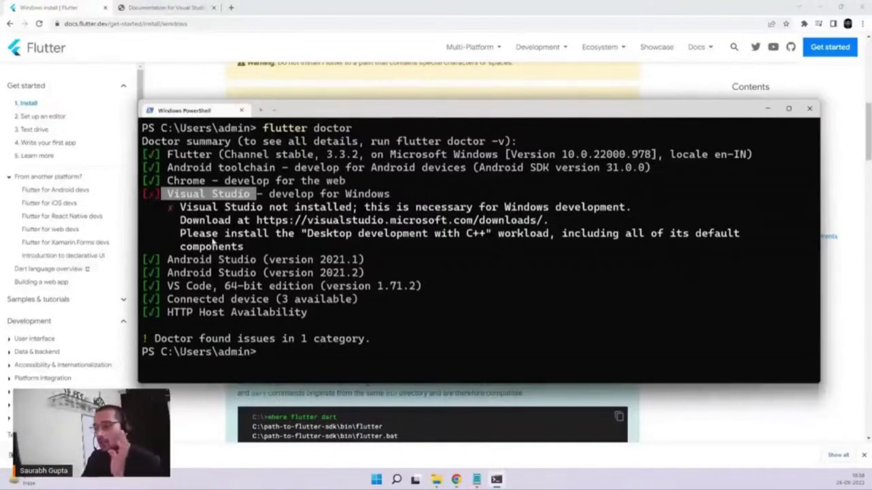
left_click_drag(167, 154, 214, 155)
left_click_drag(156, 259, 252, 262)
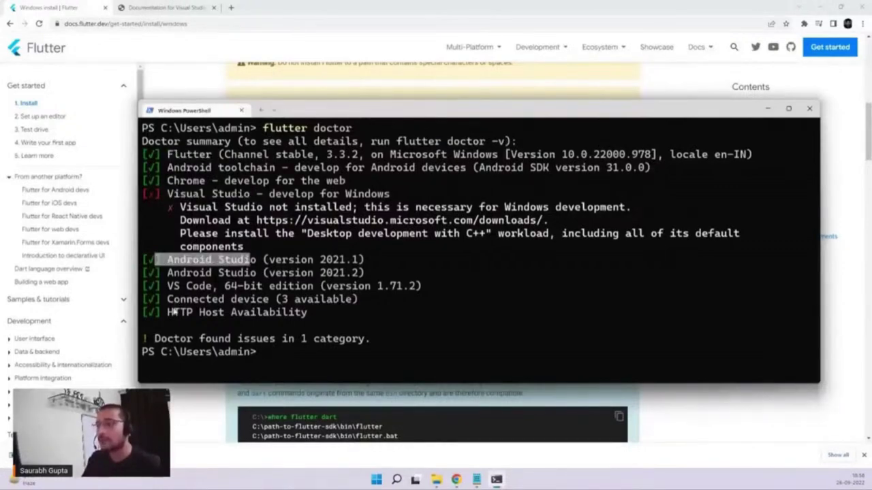
left_click_drag(162, 300, 256, 300)
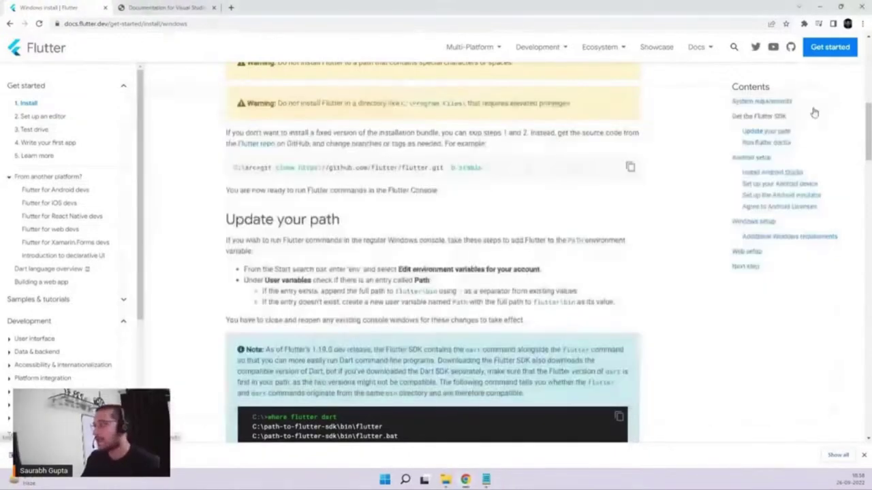
left_click(810, 109)
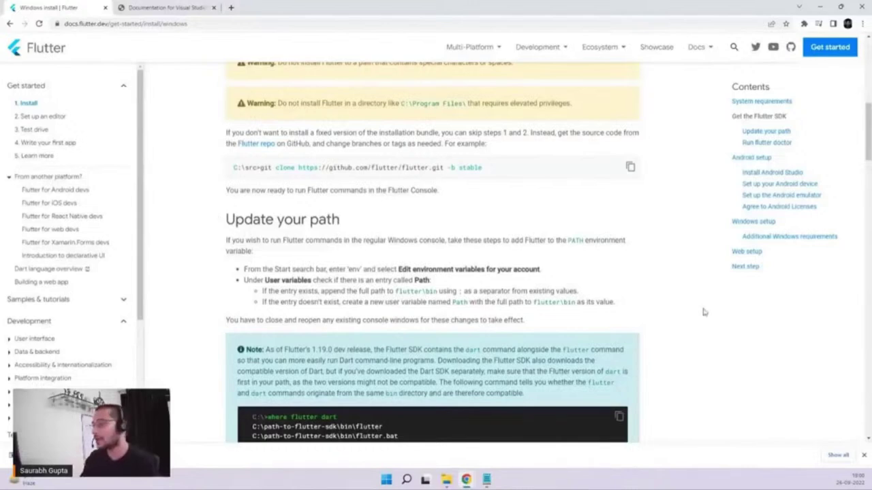
- Search the web for Android Studio in a new tab, view its official download page and close that tab
left_click(231, 8)
type("andro")
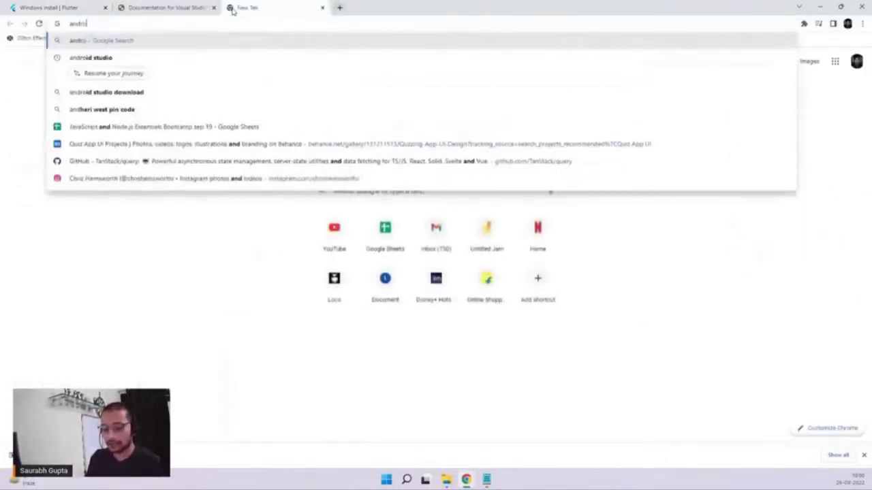
type("id st")
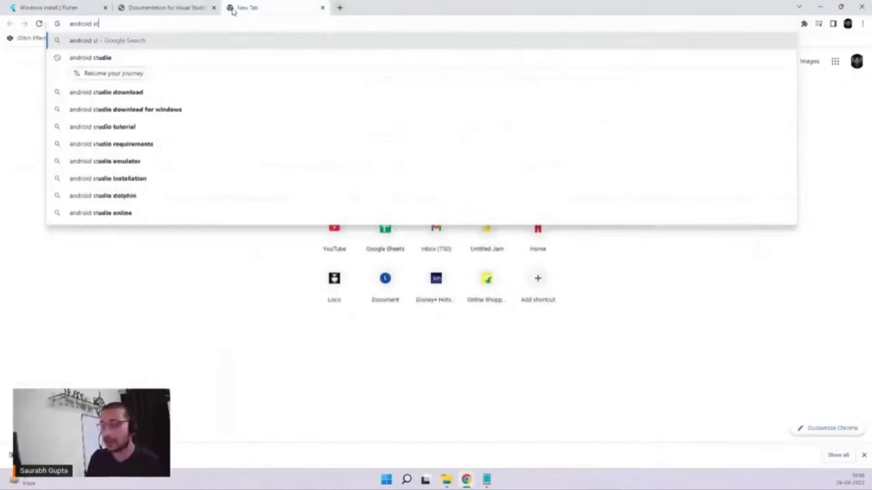
type("u")
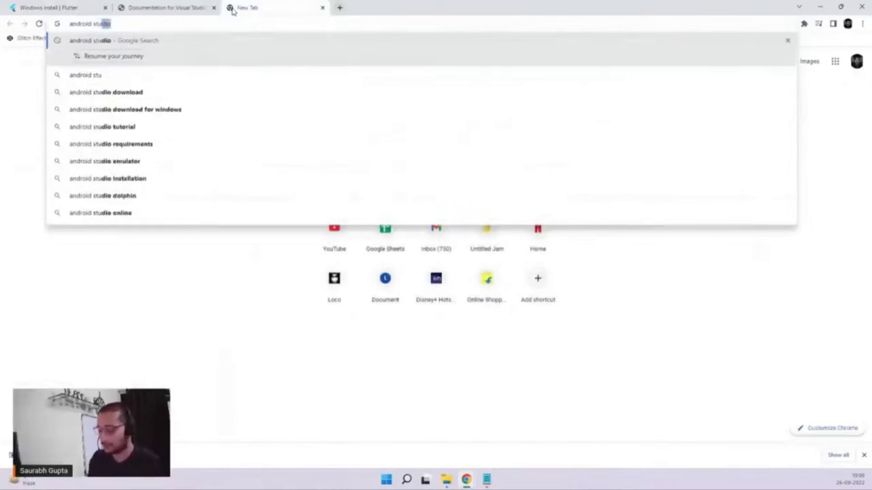
key("Return")
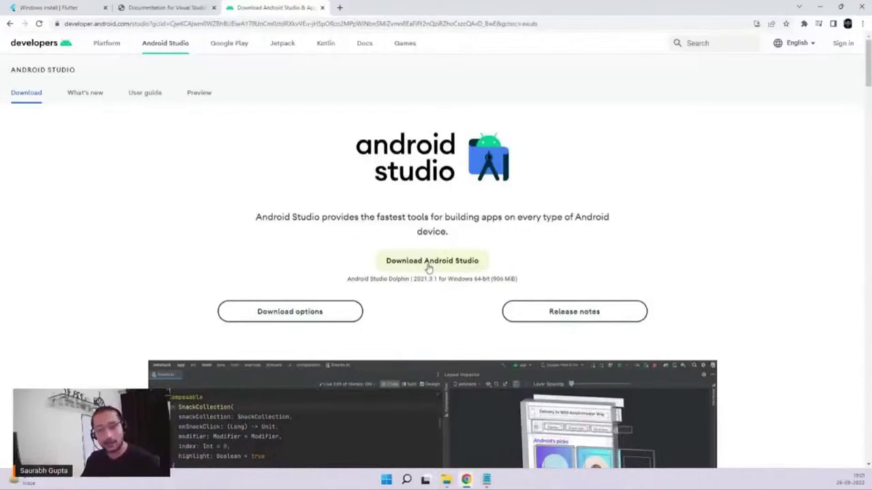
left_click(322, 8)
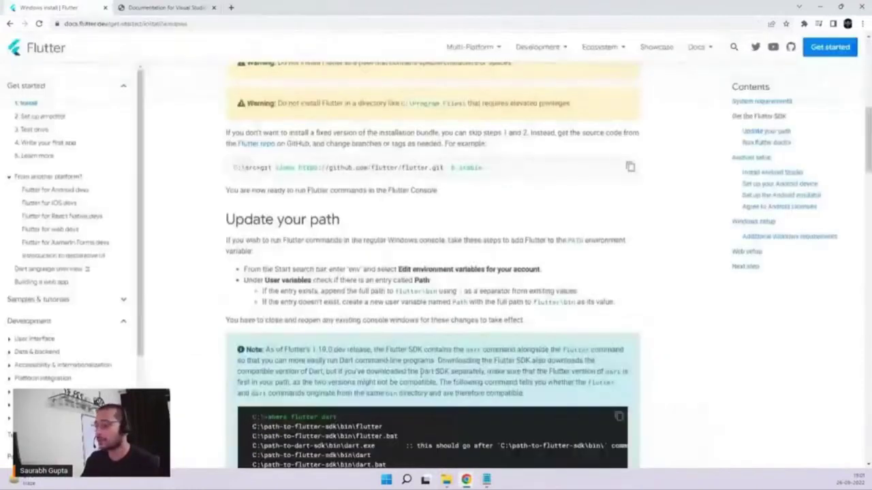
- Find and launch the installed Android Studio through Windows search, and minimize the browser behind its welcome window
left_click(406, 479)
type("androi")
left_click(407, 480)
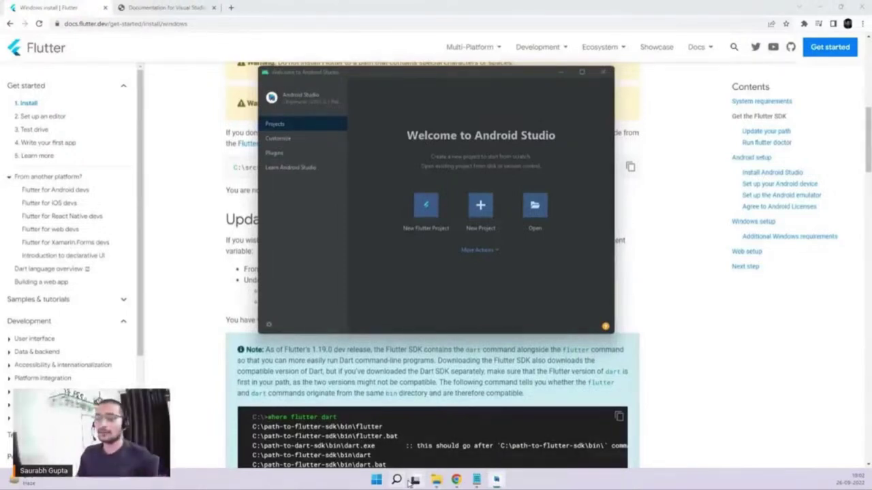
left_click(825, 6)
left_click(804, 26)
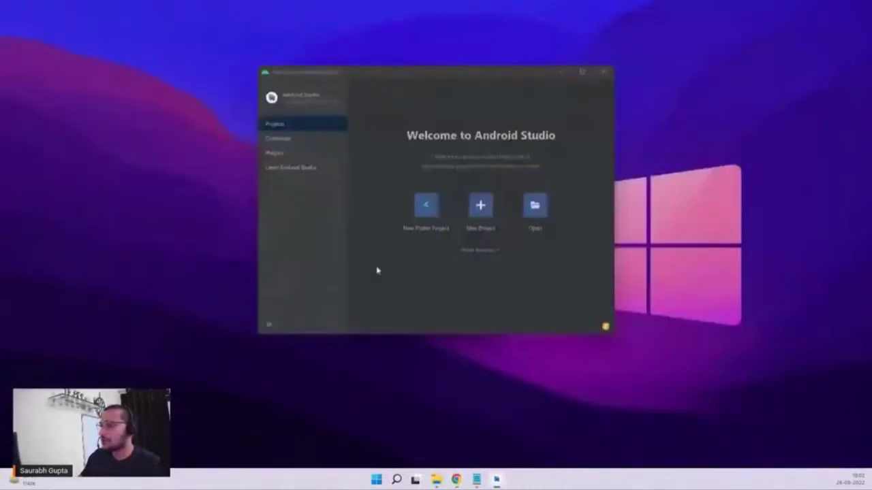
- Set the Windows display resolution to 1366 × 768 in the display settings and keep the change
right_click(663, 147)
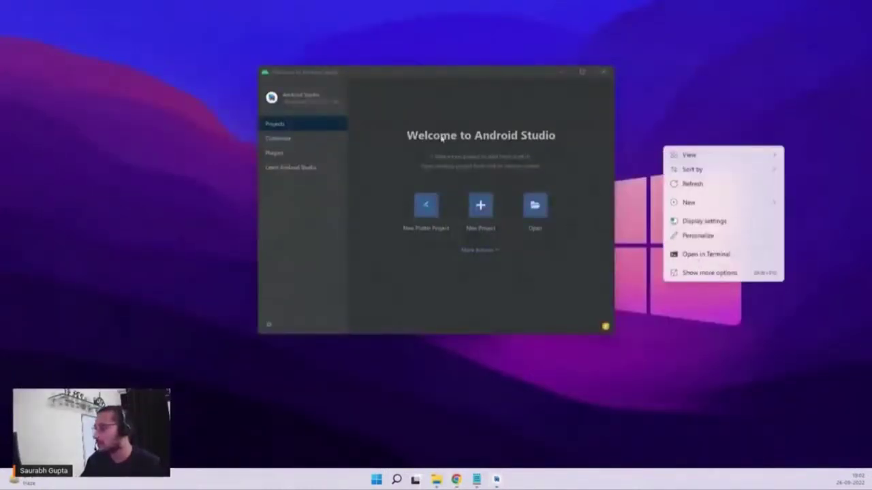
left_click(708, 341)
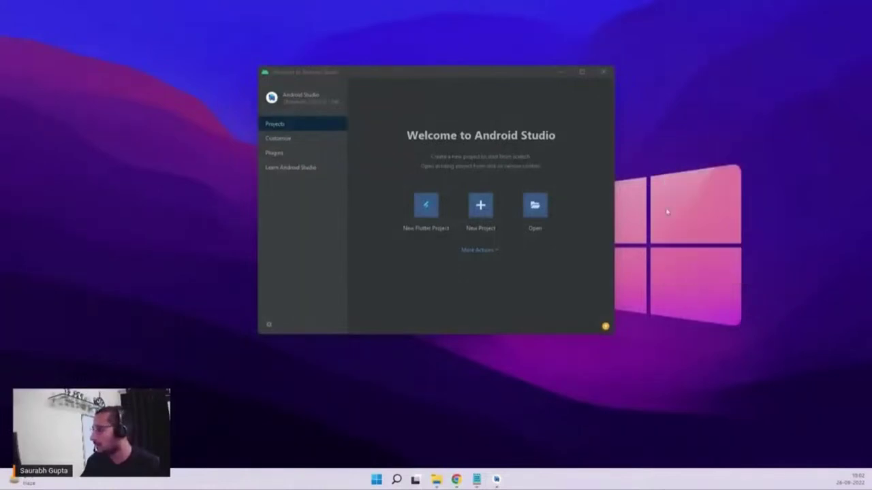
right_click(649, 132)
left_click(684, 208)
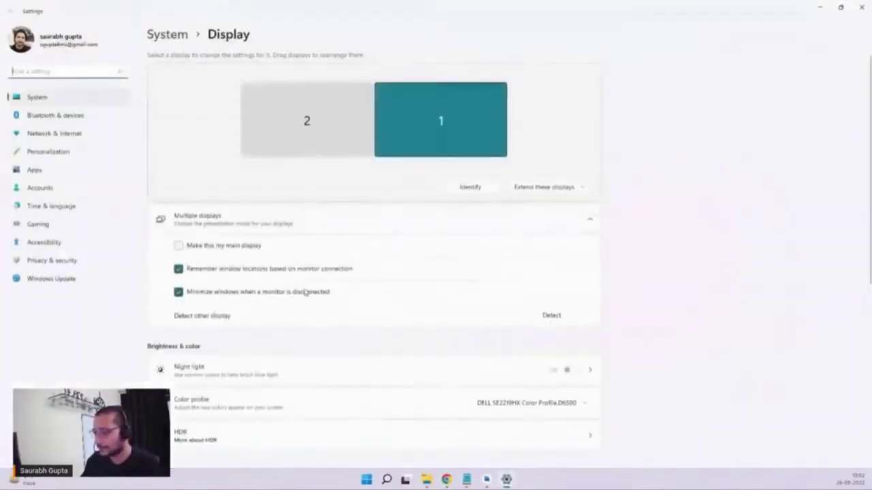
scroll(356, 290, "down", 1)
scroll(364, 303, "up", 1)
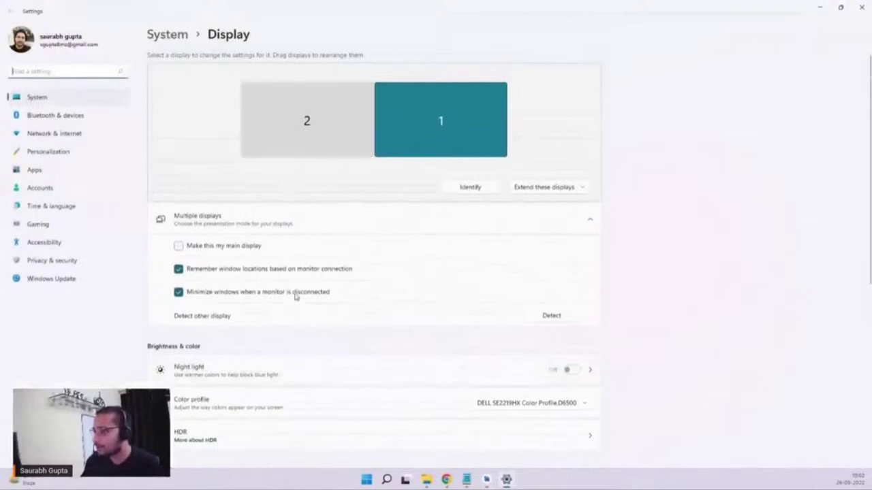
scroll(298, 297, "down", 3)
scroll(394, 316, "up", 2)
scroll(393, 317, "up", 1)
scroll(380, 322, "down", 3)
left_click(538, 340)
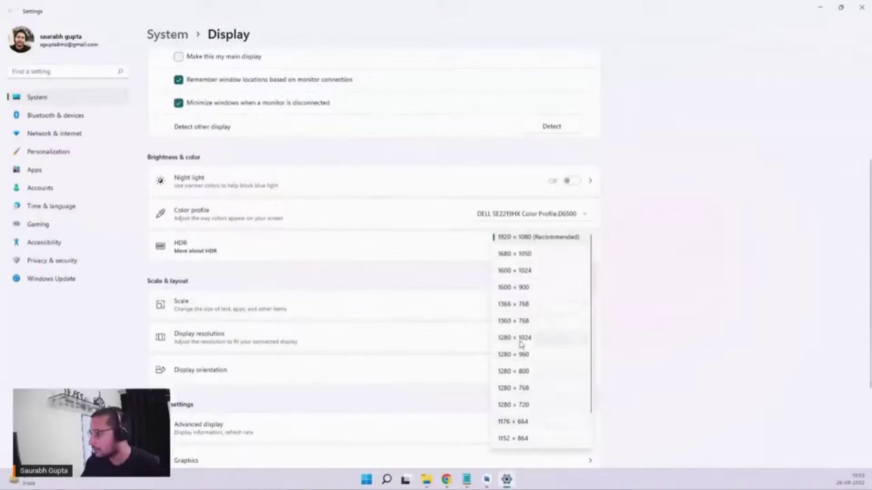
left_click(523, 304)
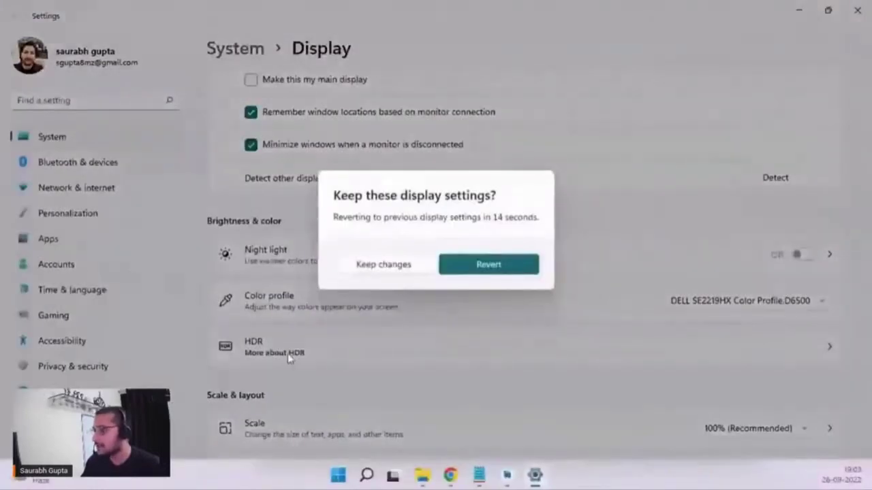
left_click(372, 271)
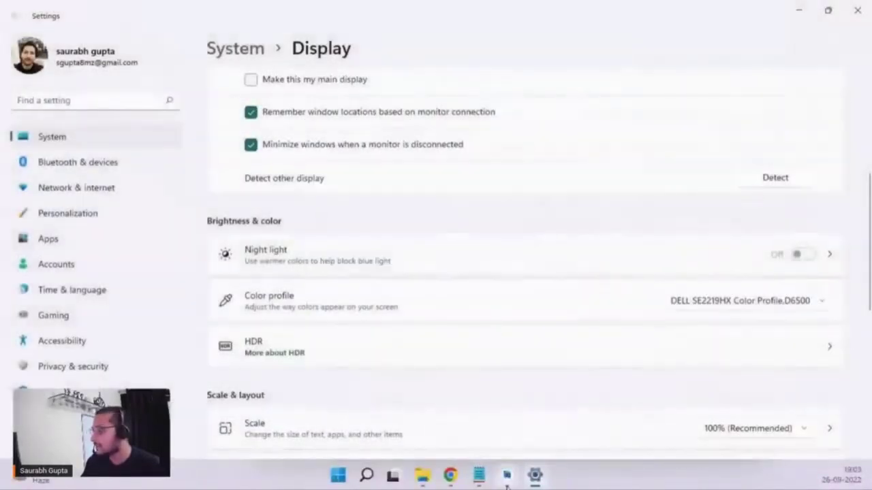
- Bring the Android Studio welcome window forward, look through its Customize, Plugins and Learn Android Studio pages, and return to Projects
left_click(506, 484)
left_click_drag(461, 76, 375, 60)
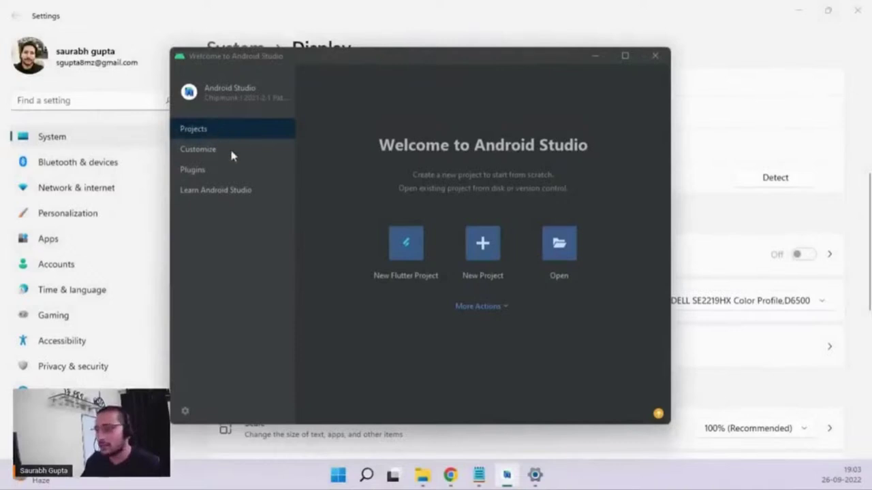
left_click(201, 151)
left_click(204, 173)
left_click(204, 191)
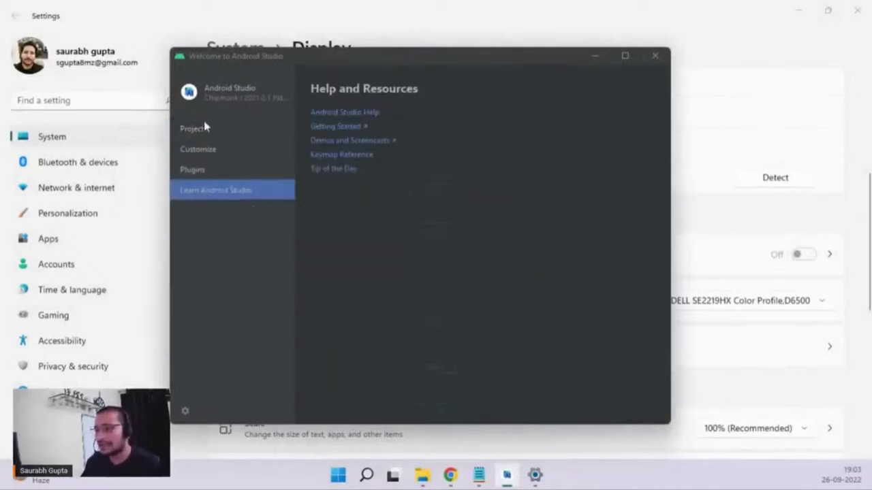
left_click(201, 129)
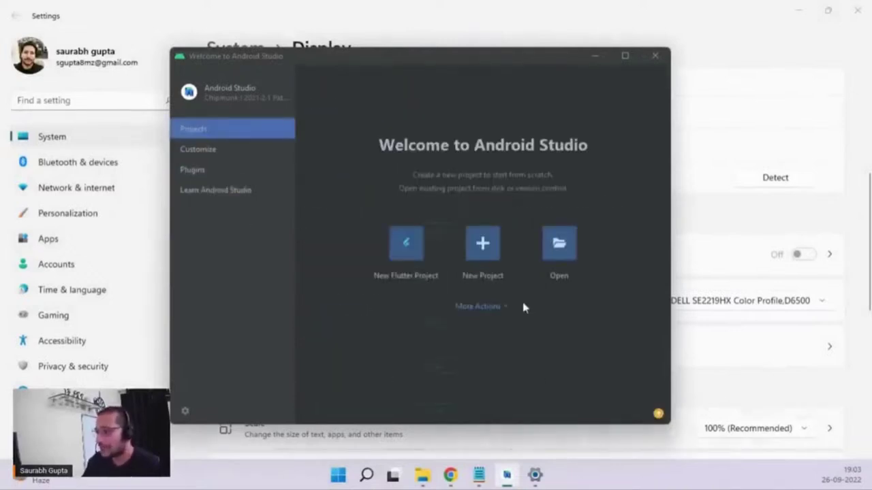
- Open the Virtual Device Manager from the Android Studio welcome window and start creating a new device
left_click(498, 308)
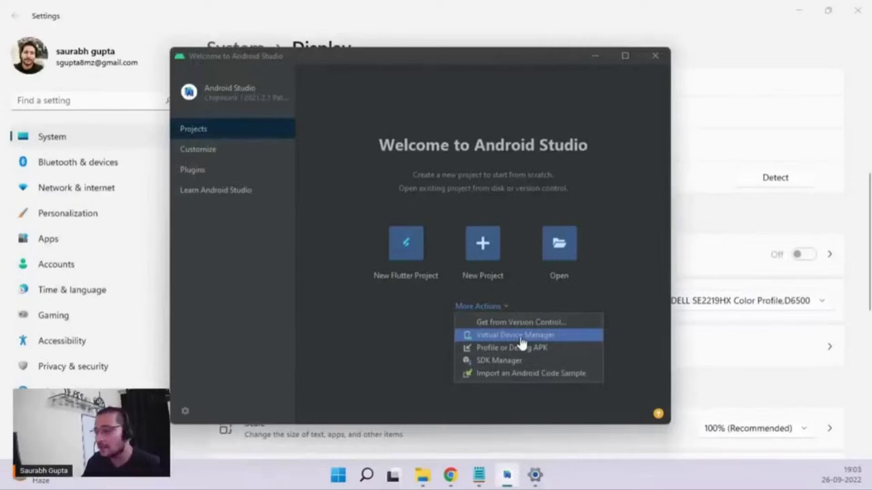
left_click(520, 336)
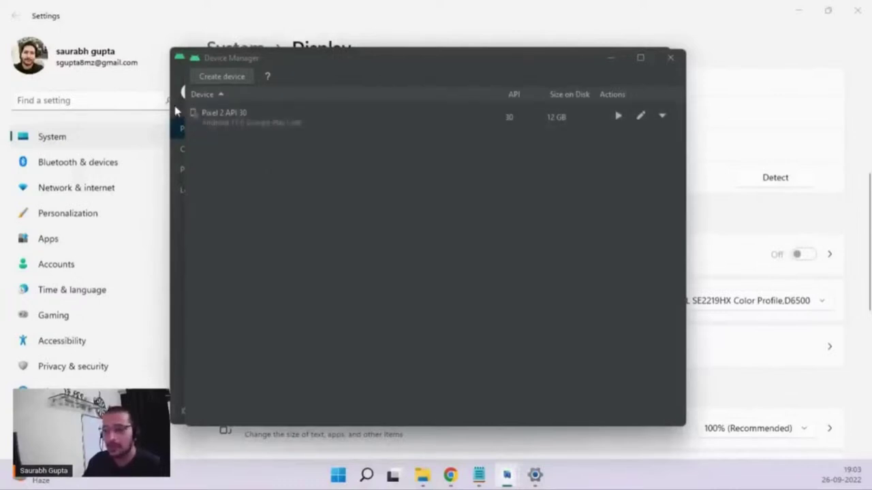
left_click(221, 77)
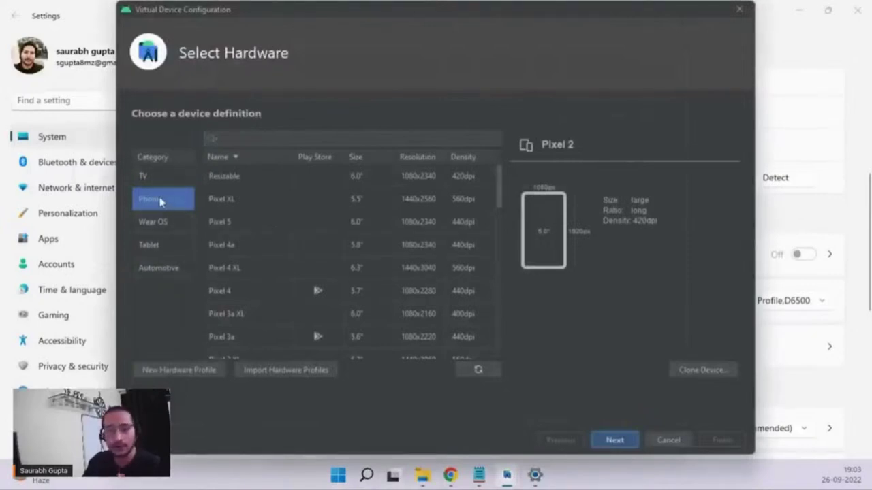
- Choose the Pixel 5 phone as the virtual device's hardware, continue to the system image page and review the recommended images
scroll(327, 267, "down", 10)
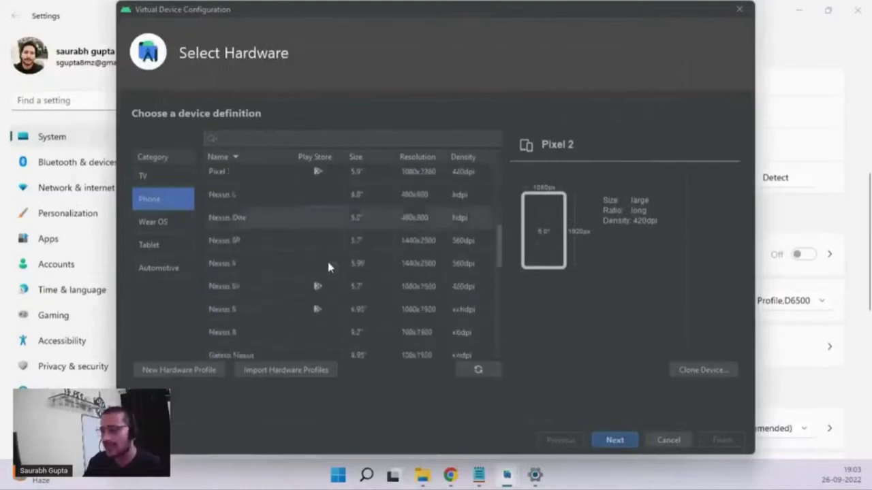
scroll(328, 267, "up", 10)
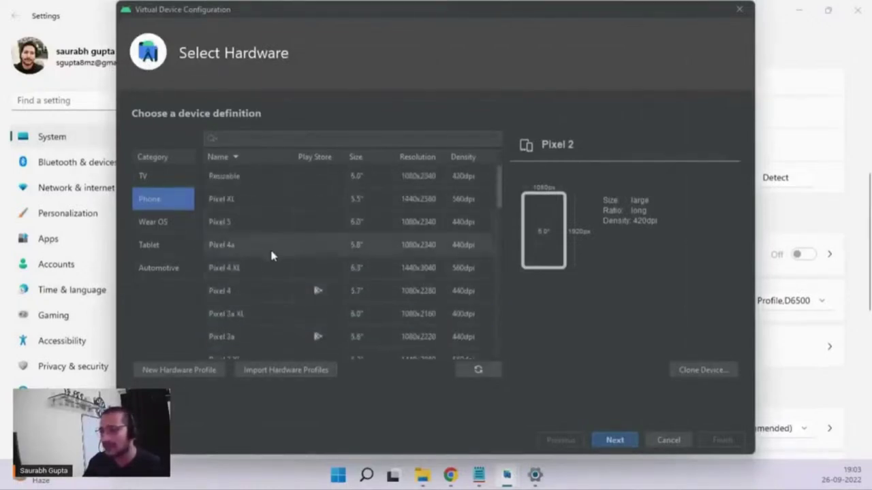
left_click(231, 226)
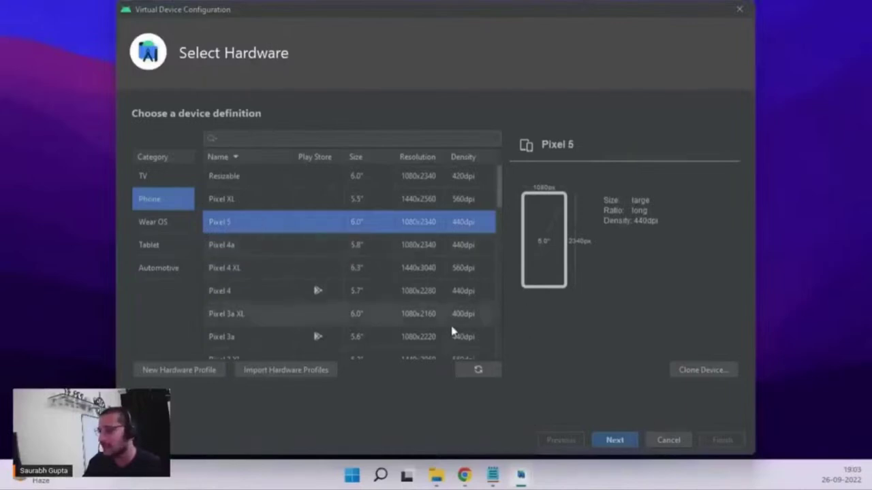
left_click(607, 440)
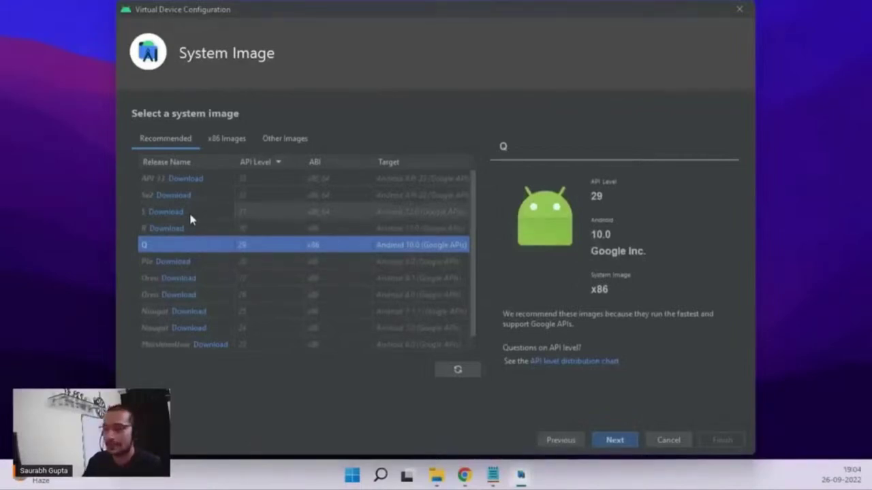
scroll(180, 245, "down", 1)
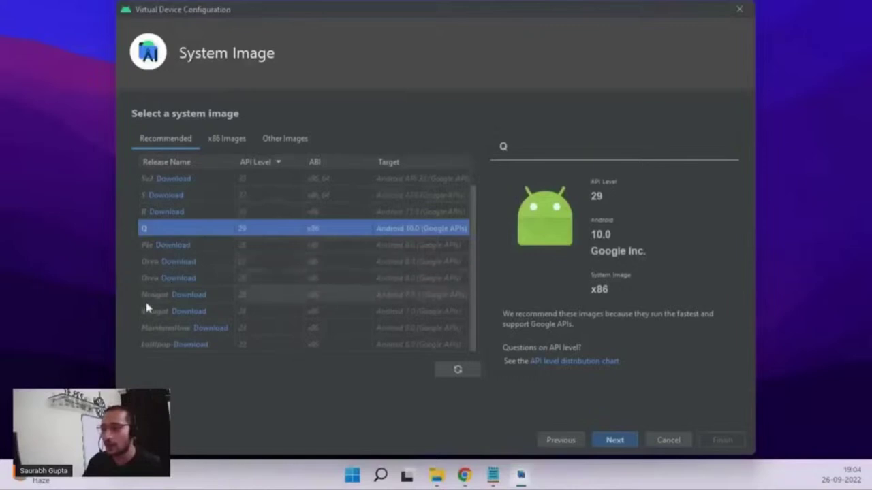
- Select the Q system image (API 29, Android 10.0 x86) for the virtual device and continue to the configuration check
scroll(170, 249, "up", 1)
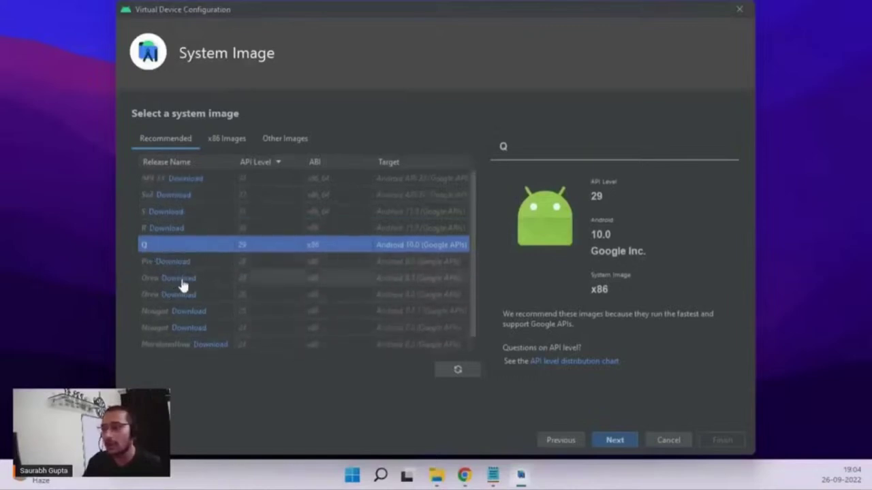
scroll(178, 284, "down", 1)
left_click(182, 267)
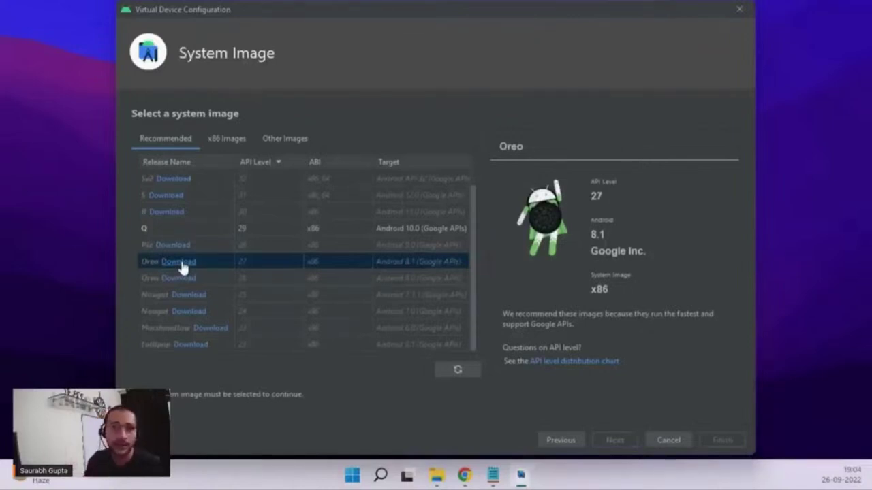
left_click(161, 228)
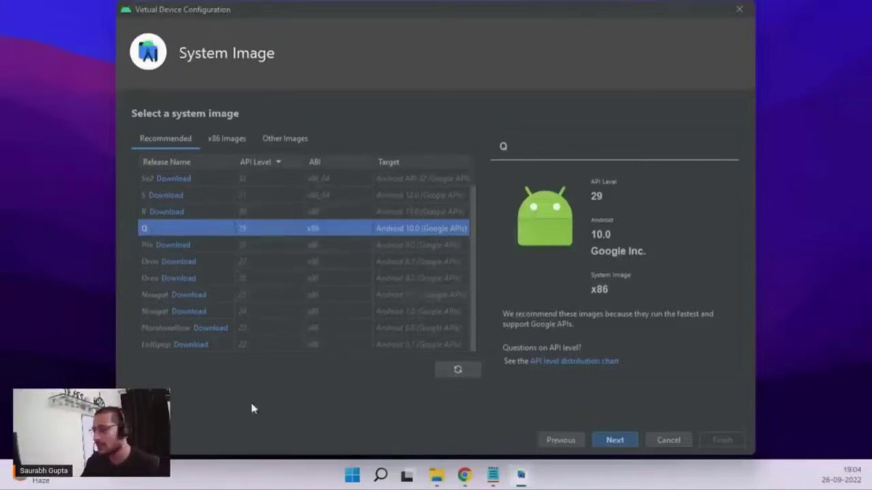
left_click(615, 439)
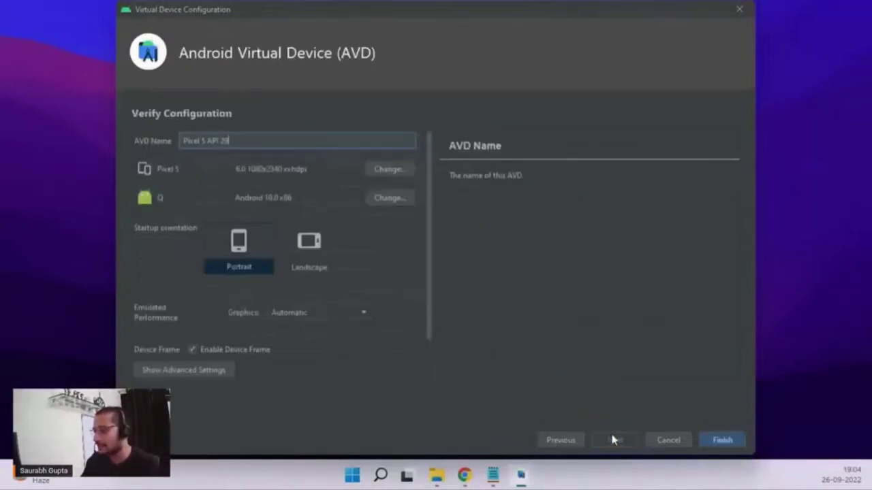
- Check the AVD name and basic configuration, and show the virtual device's advanced settings
left_click_drag(240, 141, 155, 143)
left_click(249, 139)
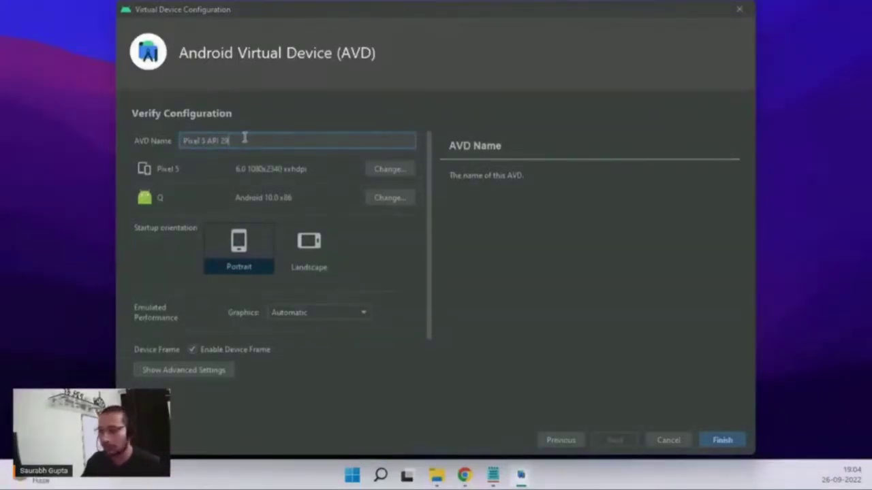
scroll(247, 191, "down", 1)
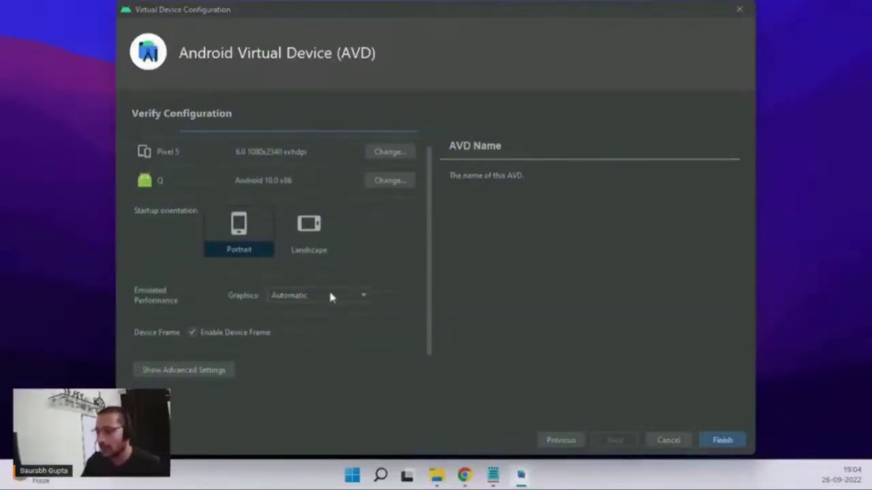
left_click(194, 373)
scroll(297, 319, "down", 2)
scroll(297, 319, "down", 5)
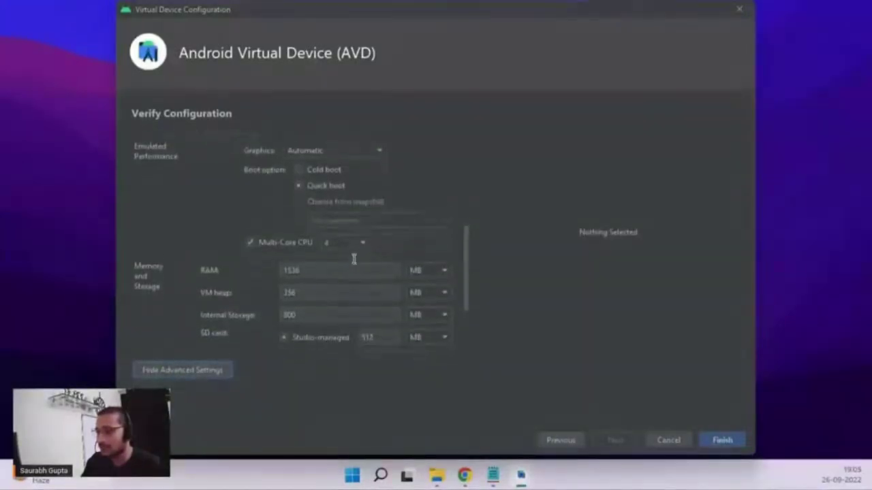
- Examine the RAM, VM heap and internal storage fields and the remaining advanced settings of the virtual device
scroll(352, 264, "down", 1)
left_click(319, 253)
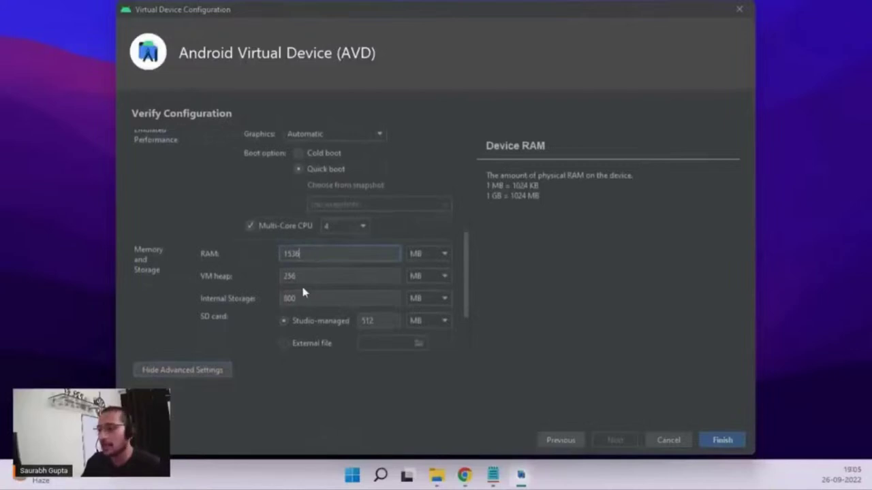
left_click(302, 275)
left_click(310, 300)
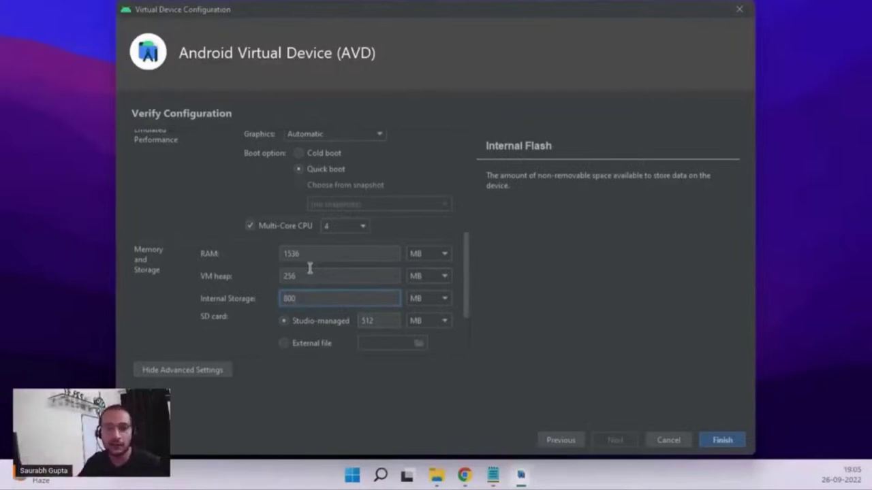
left_click_drag(304, 252, 229, 261)
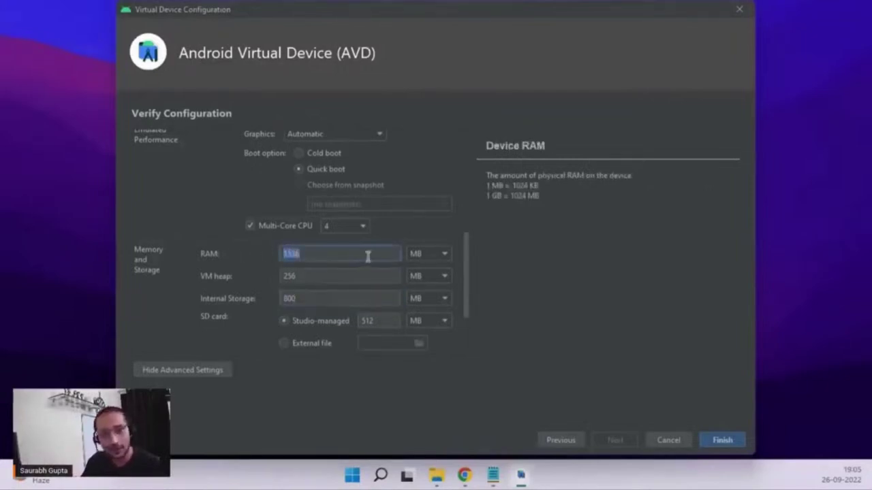
scroll(368, 255, "down", 2)
left_click(318, 215)
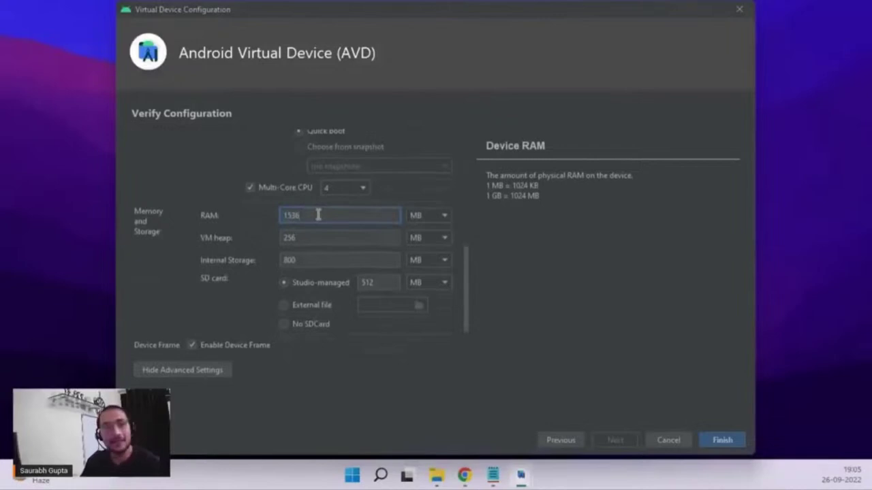
left_click_drag(307, 215, 266, 215)
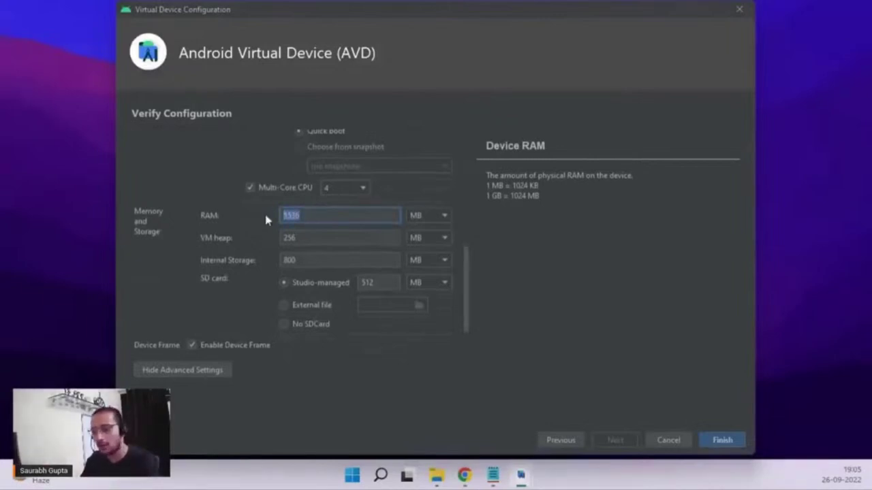
scroll(334, 234, "down", 3)
scroll(353, 233, "up", 2)
scroll(353, 233, "up", 5)
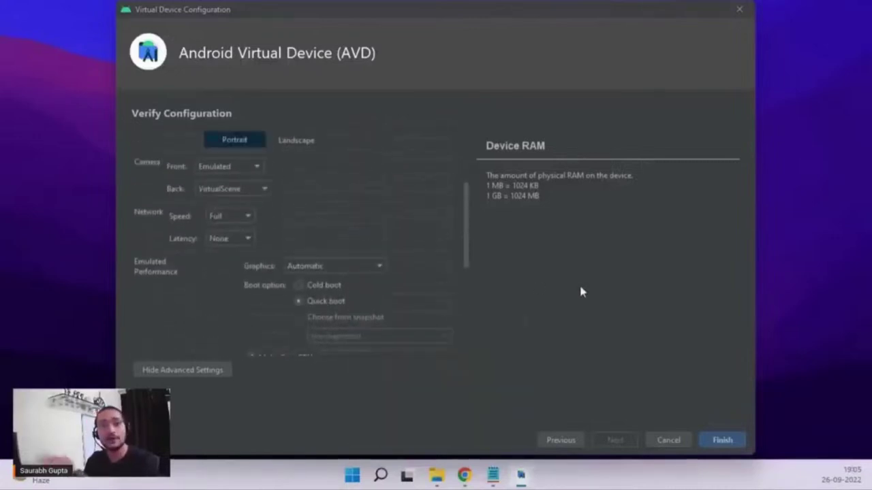
scroll(366, 224, "down", 3)
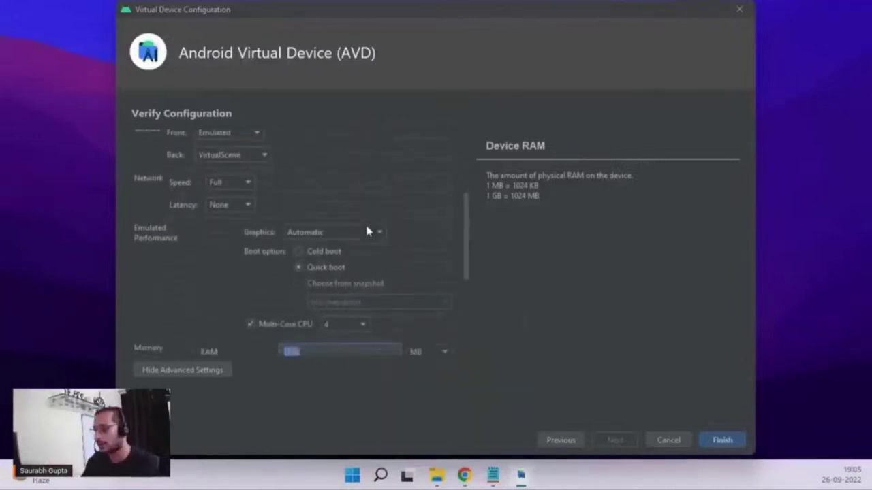
- Finish creating the Pixel 5 API 29 virtual device and launch it in the emulator
left_click(721, 440)
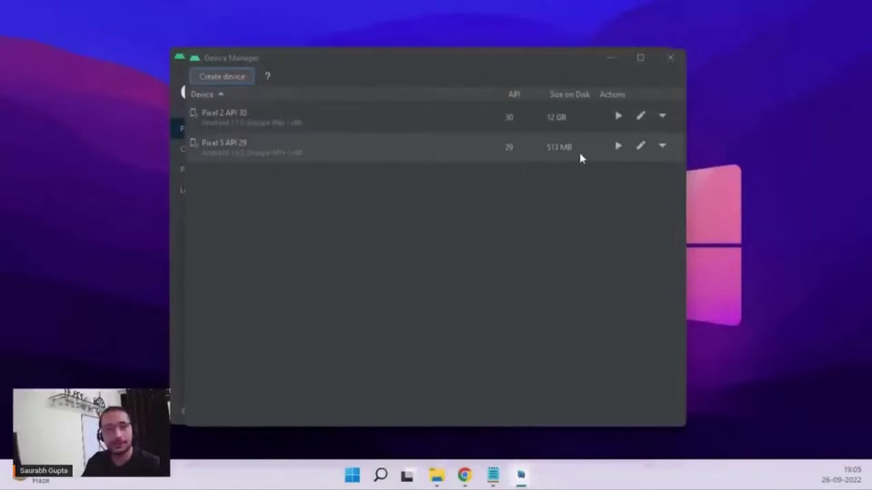
left_click(618, 147)
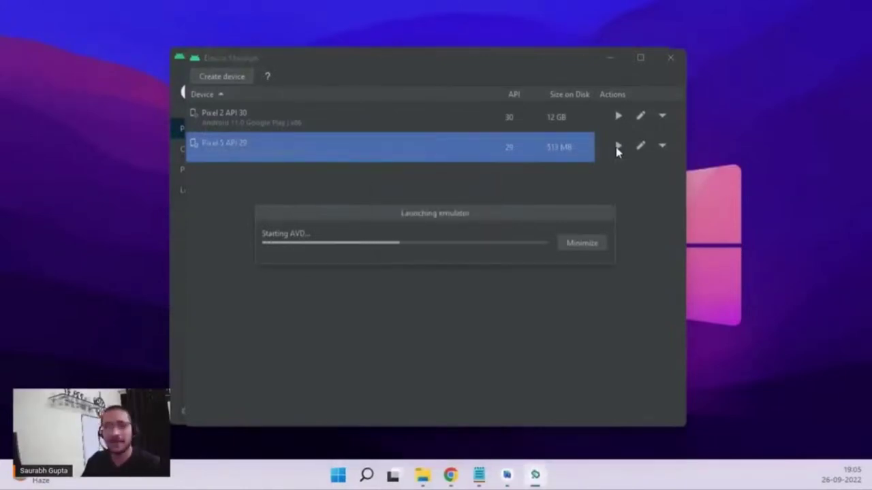
left_click_drag(0, 34, 518, 31)
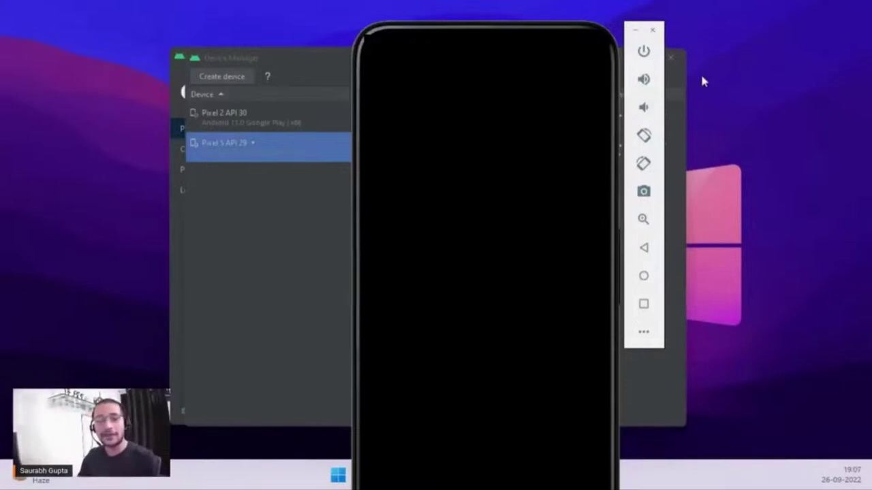
- Close the Pixel 5 emulator by ending its program, and clear the Device Manager and Android Studio welcome windows off the desktop
left_click(652, 32)
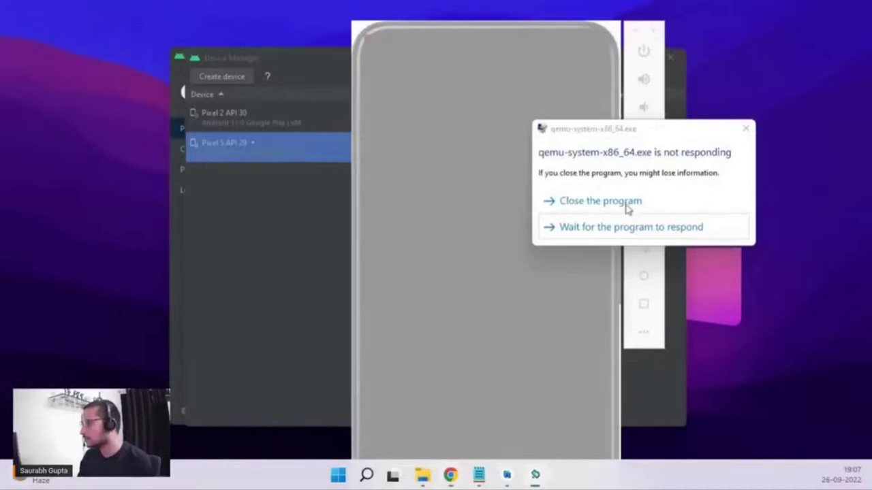
left_click(627, 202)
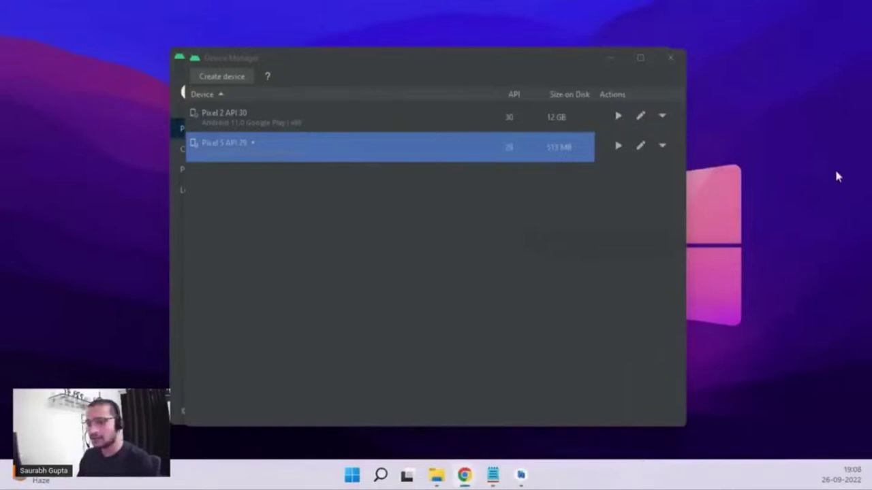
left_click(612, 60)
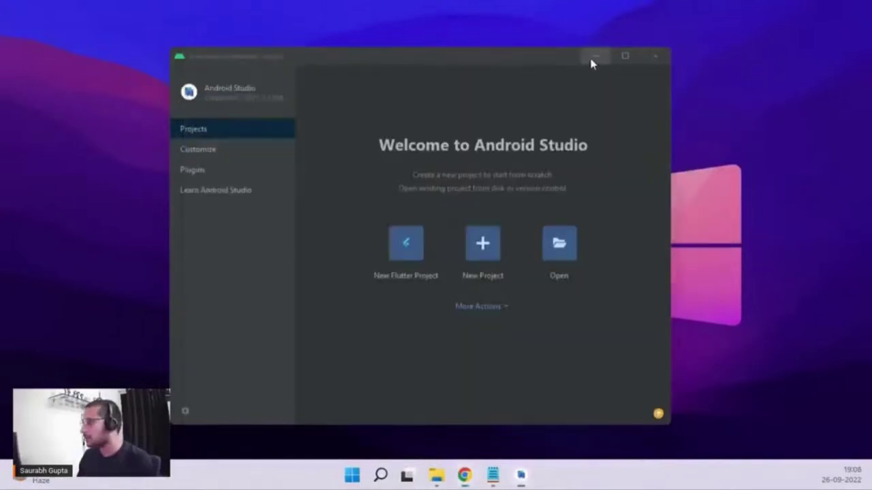
left_click(595, 55)
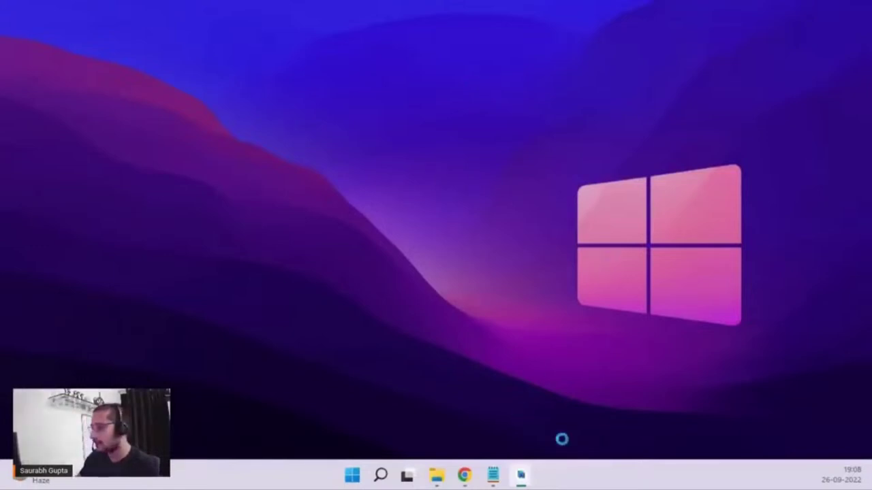
- Bring up the untitled Notepad notes and close them without saving
left_click(493, 474)
left_click(868, 4)
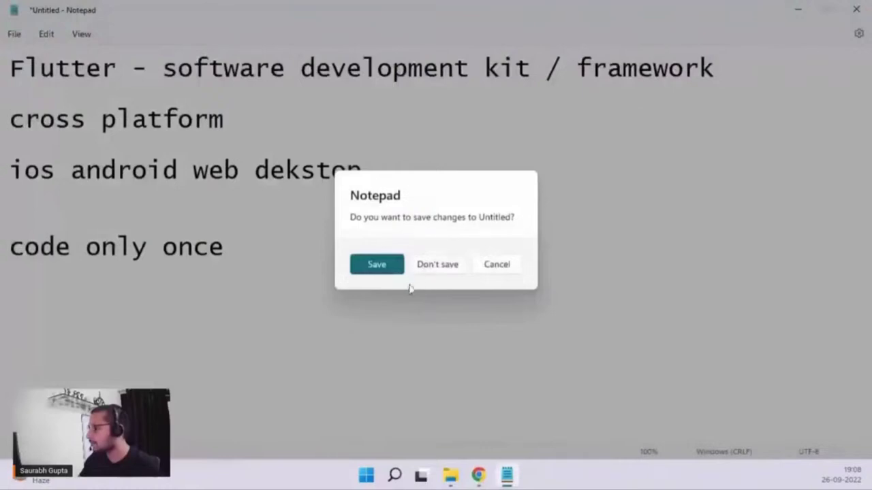
left_click(437, 267)
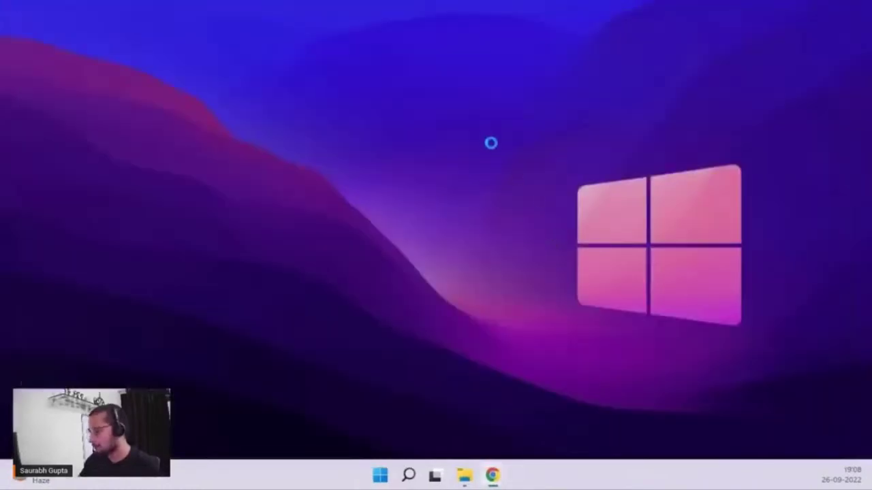
right_click(508, 475)
left_click(483, 441)
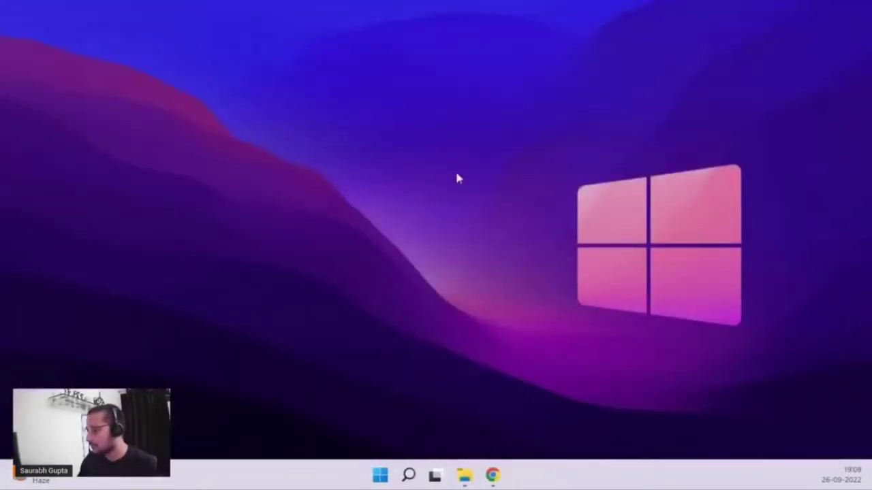
- Set the Windows display resolution to 1920 × 1080 (Recommended), keep the change and close the Settings window
right_click(479, 160)
left_click(538, 263)
scroll(713, 230, "down", 5)
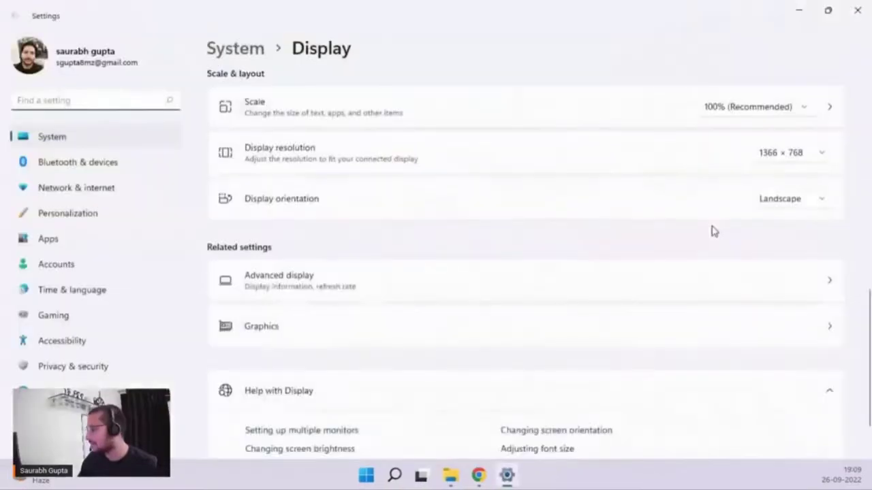
scroll(713, 230, "up", 5)
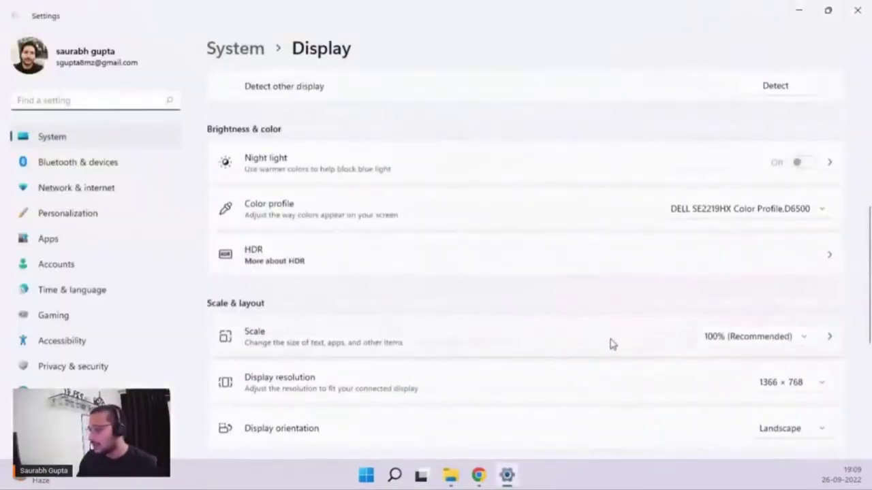
scroll(674, 345, "up", 1)
scroll(689, 342, "up", 3)
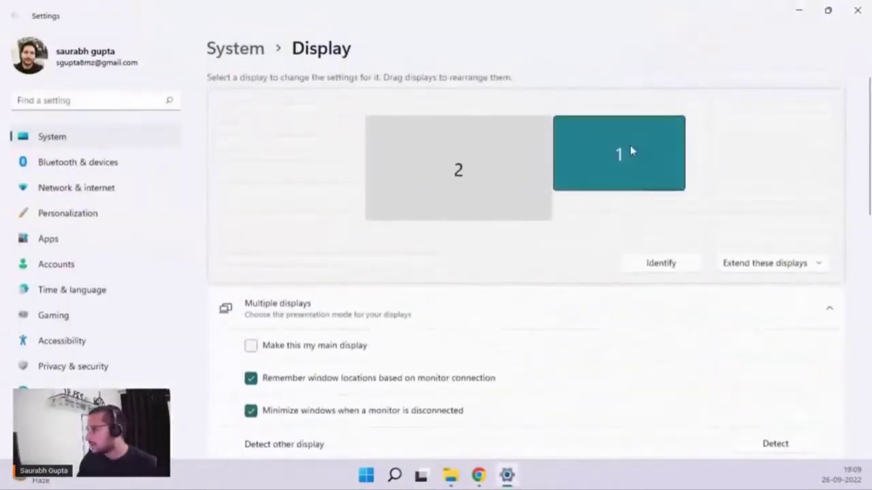
scroll(654, 344, "down", 4)
scroll(770, 288, "down", 3)
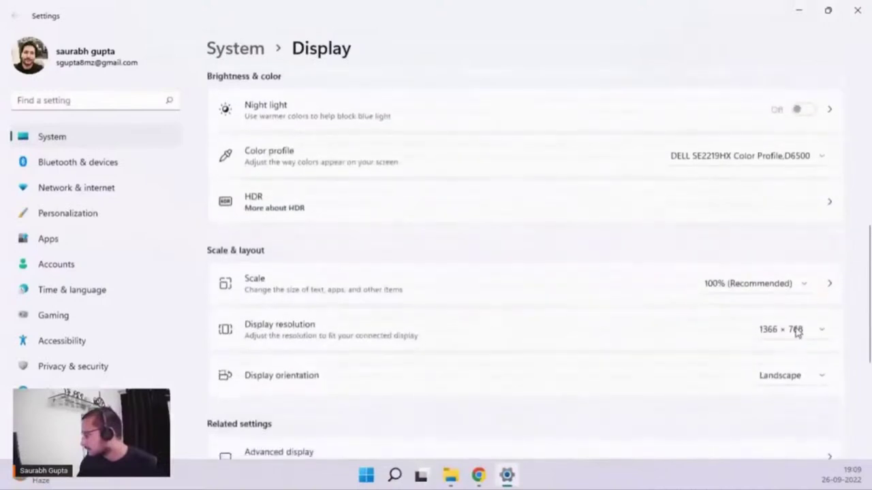
left_click(796, 331)
left_click(752, 142)
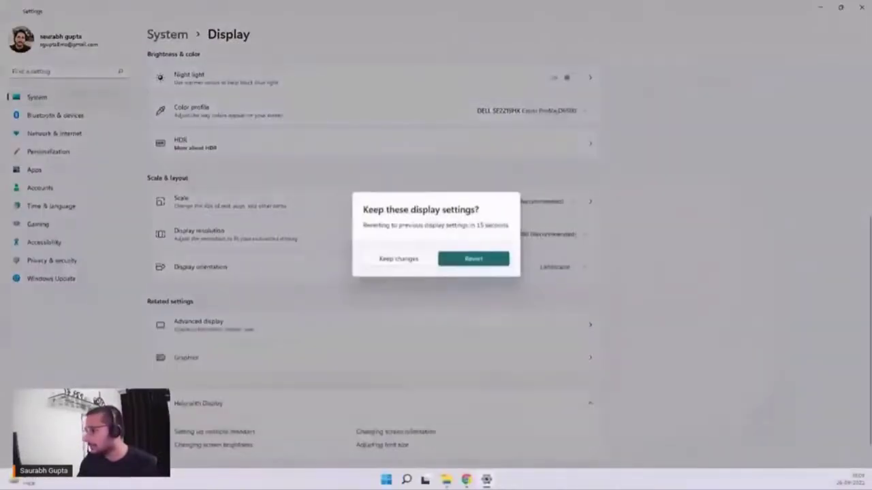
left_click(429, 262)
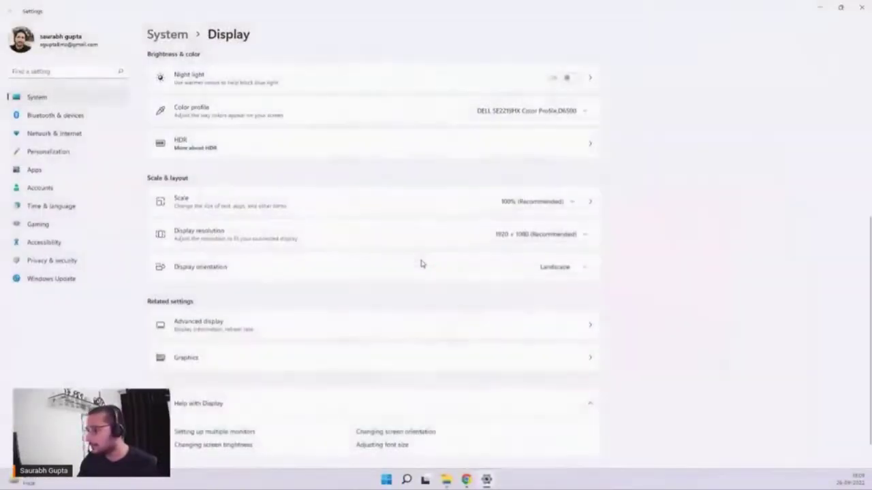
left_click(861, 7)
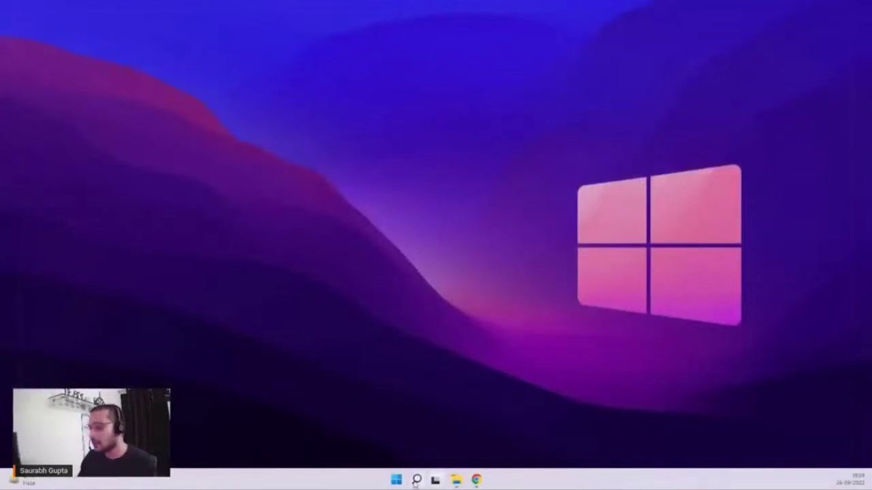
- Find Visual Studio Code by searching Windows for "vs", open it and close its Get Started page
left_click(416, 480)
left_click(714, 354)
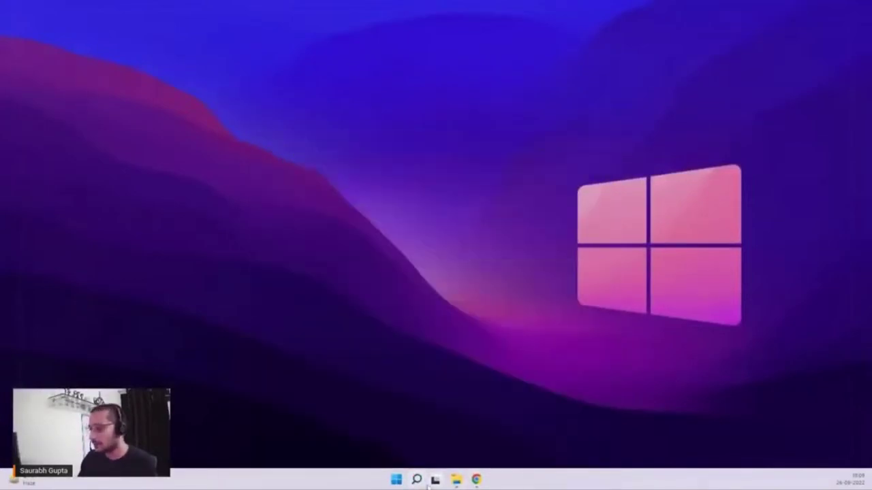
left_click(417, 480)
type("vs")
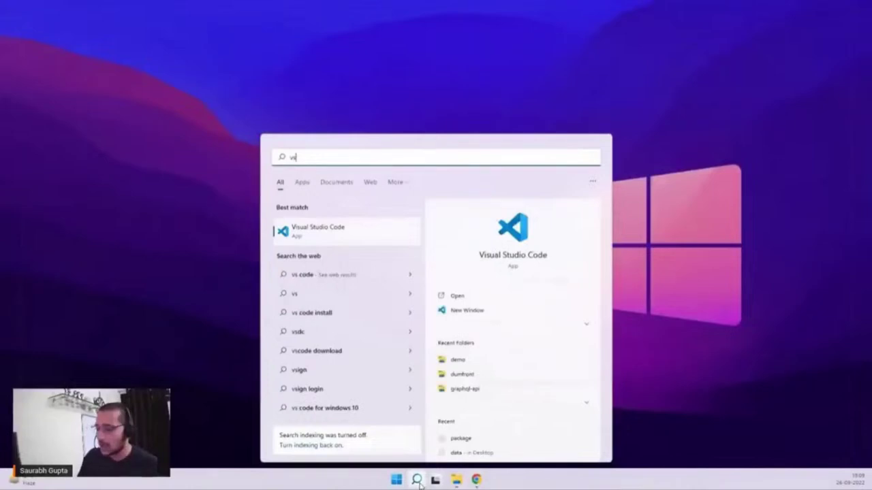
key("Return")
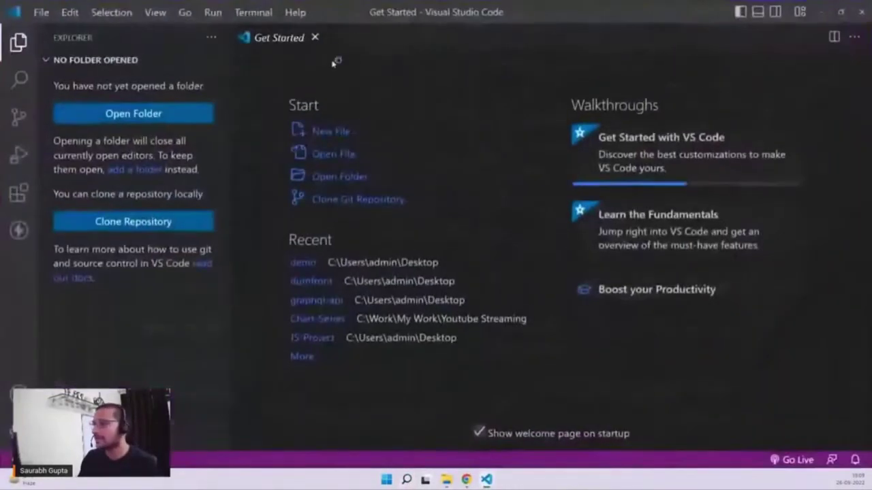
left_click(315, 38)
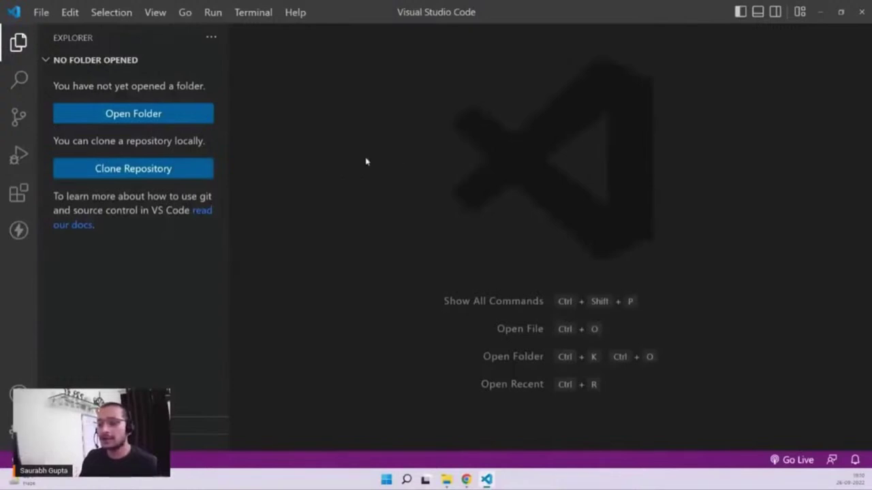
- Search the extension marketplace for "flut" and open the Flutter extension's details page
left_click(18, 45)
left_click(18, 45)
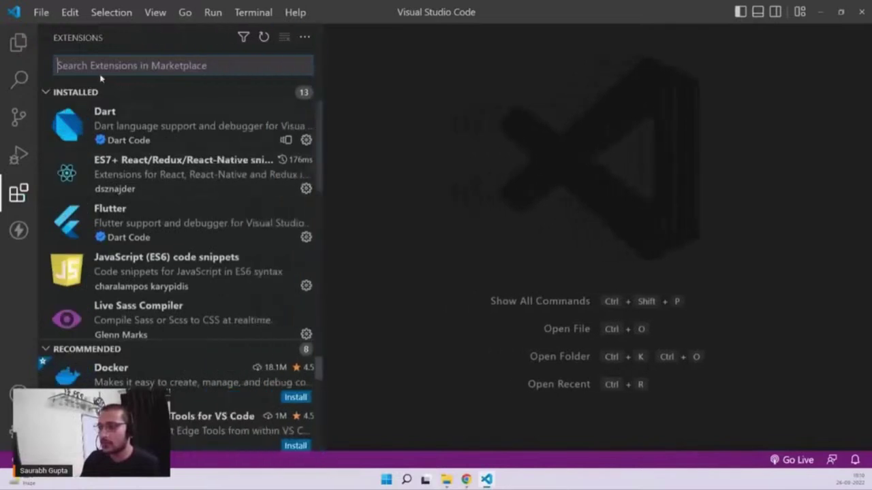
type("flut")
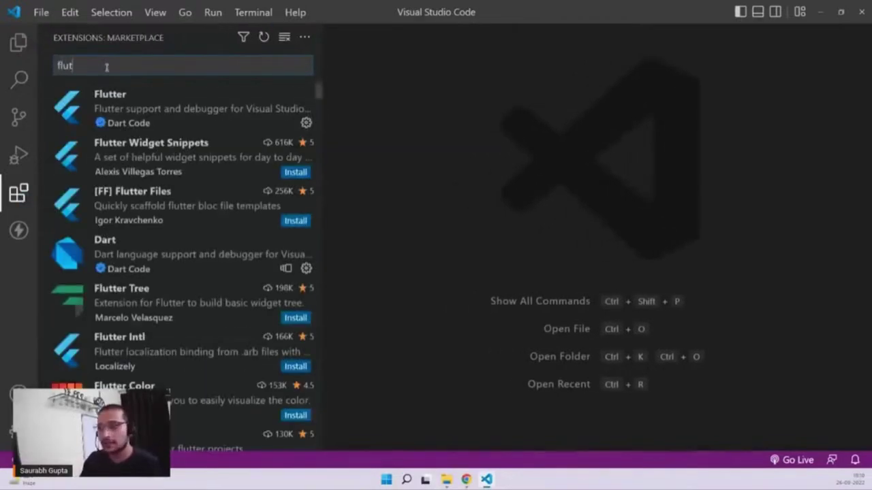
left_click(148, 103)
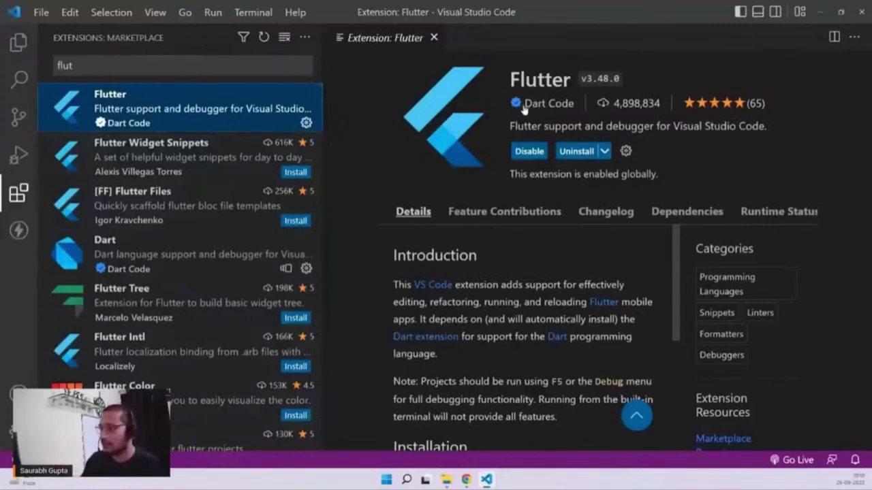
- Search the extension marketplace for "dart" instead and open the Dart extension's details page
left_click(134, 65)
key("BackSpace")
key("BackSpace")
key("BackSpace")
type("dart")
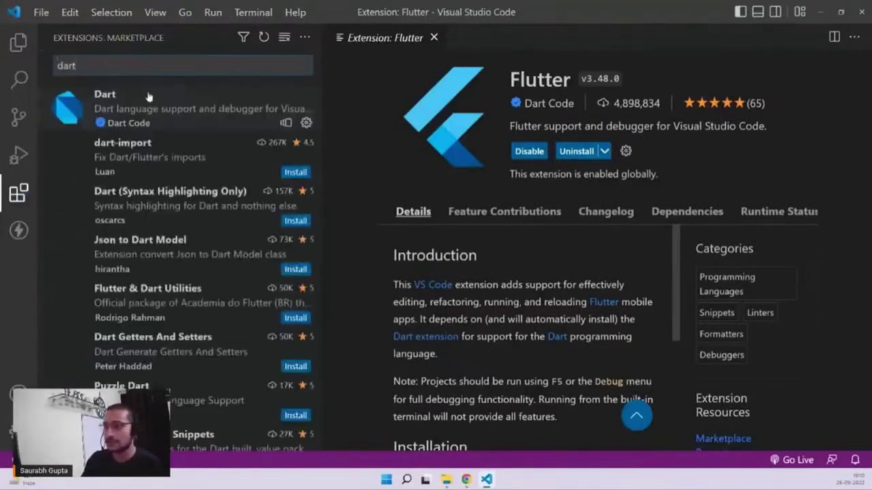
left_click(169, 110)
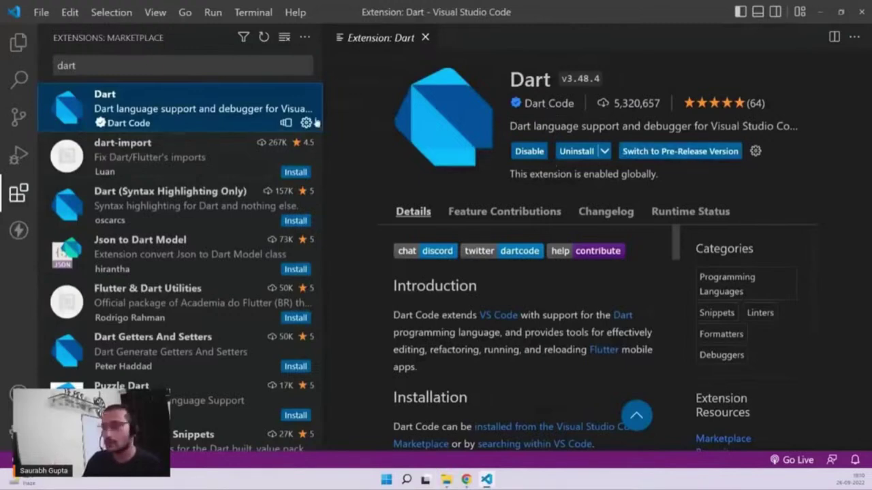
- Return to the file explorer, close the Dart extension page and narrow the side bar
left_click(18, 44)
left_click(425, 38)
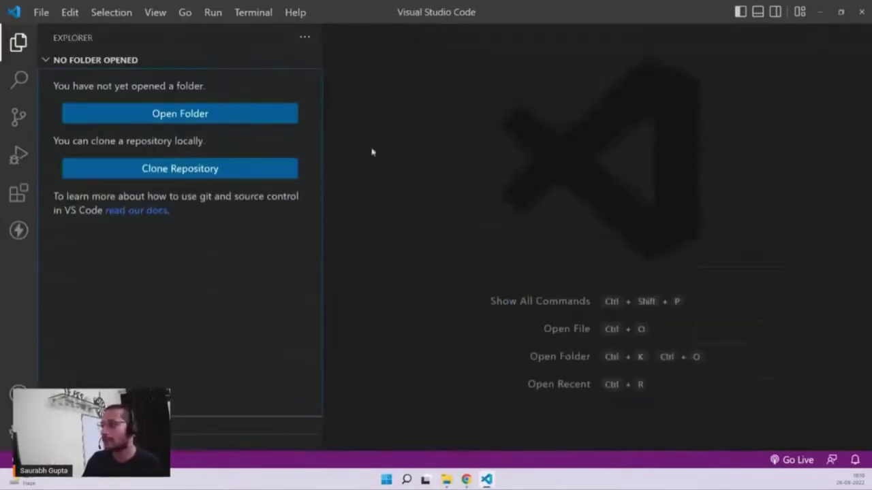
left_click_drag(322, 166, 188, 170)
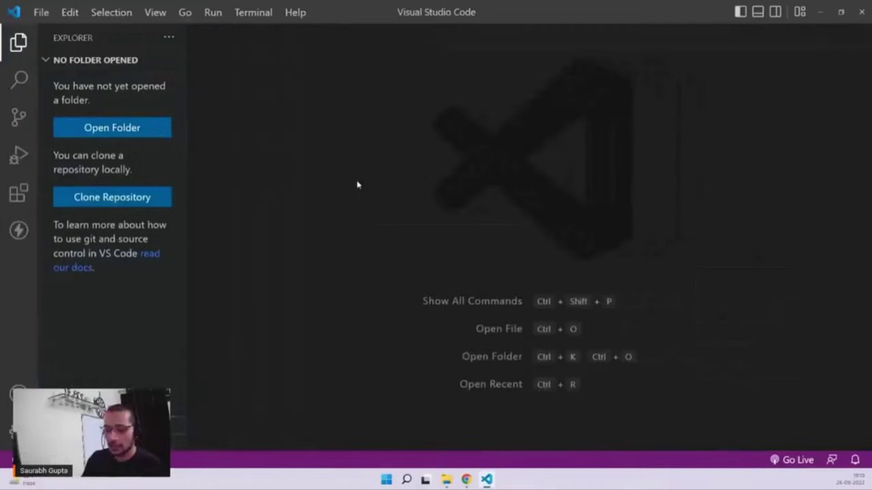
- Start a new Flutter project from the command palette using the Application template
key("ctrl+shift+p")
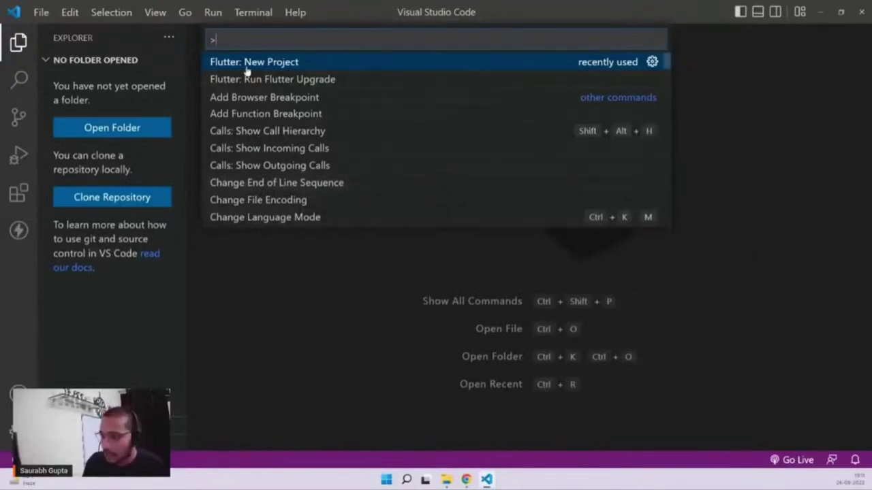
type("flu")
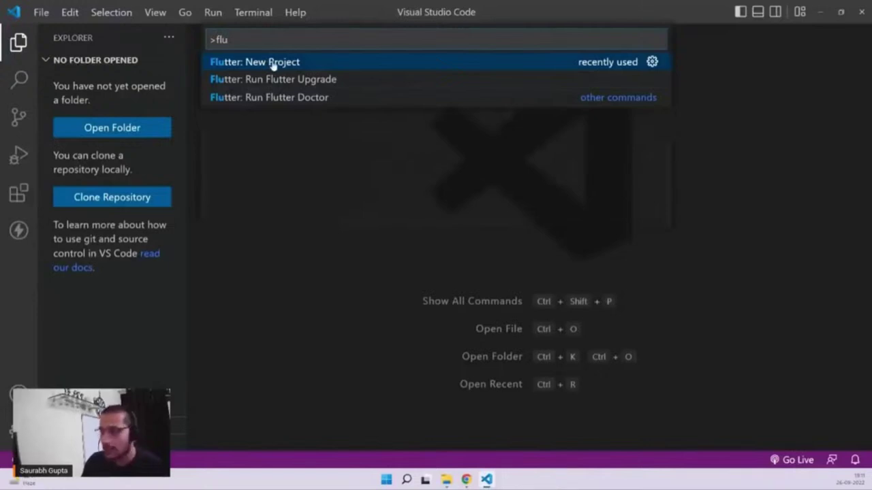
left_click(273, 62)
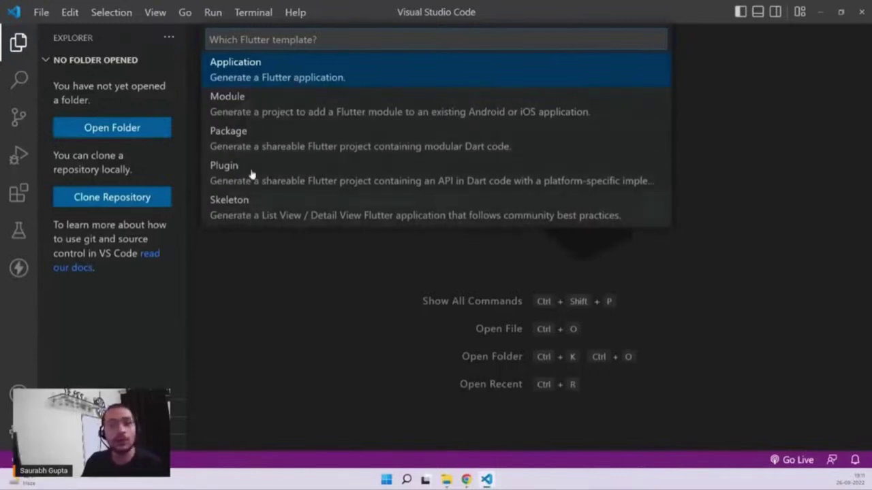
left_click(265, 77)
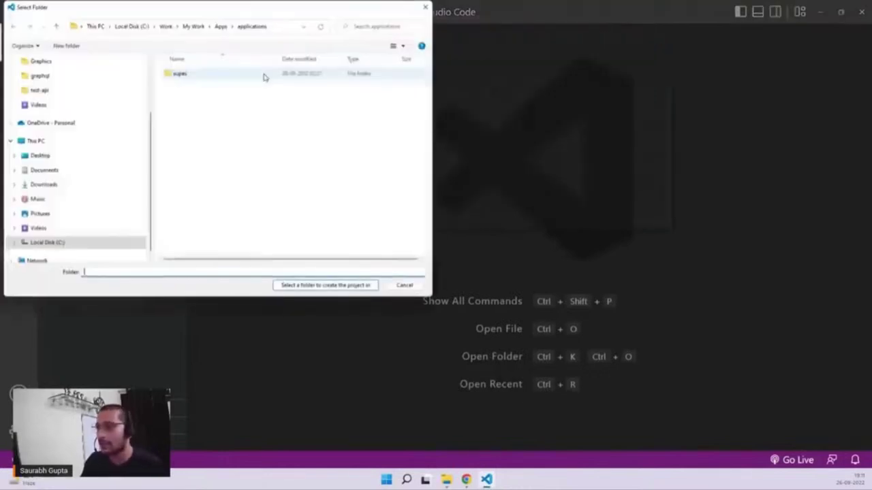
- Try to use a folder named "flutterappp" on the Desktop as the project location, then clear the folder name
left_click(64, 155)
left_click(122, 270)
key("ctrl+a")
key("BackSpace")
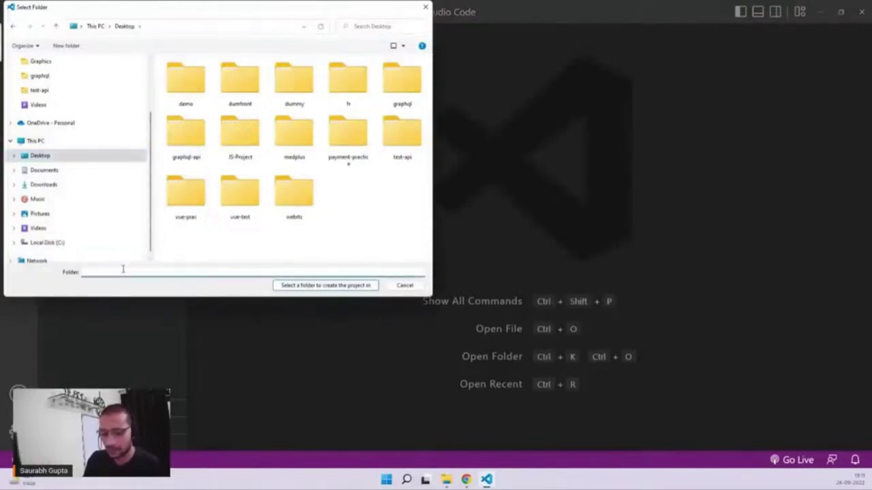
type("fis")
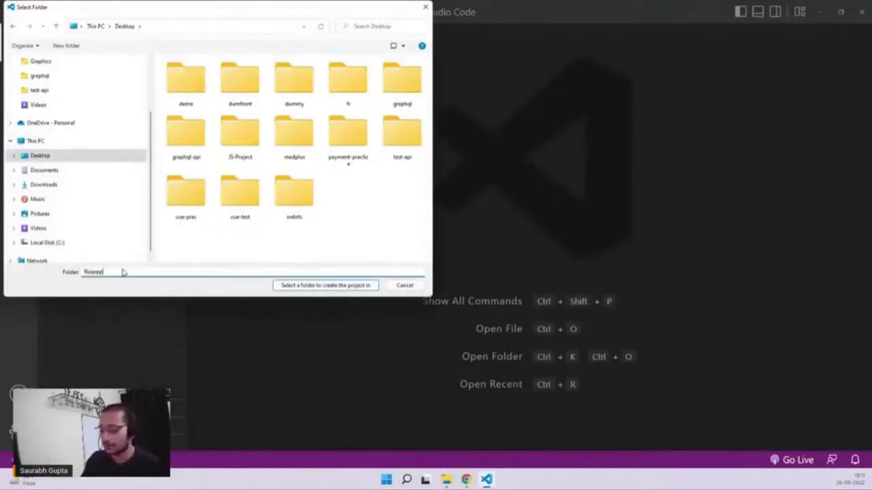
type("r")
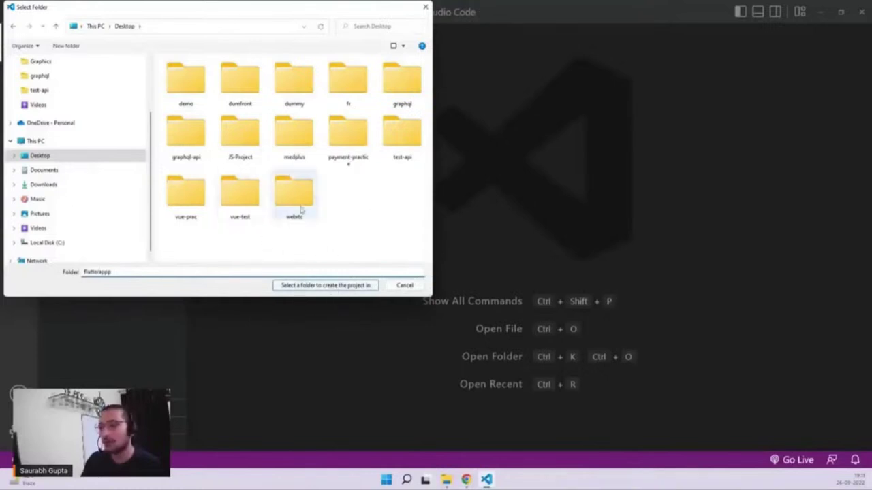
left_click(313, 286)
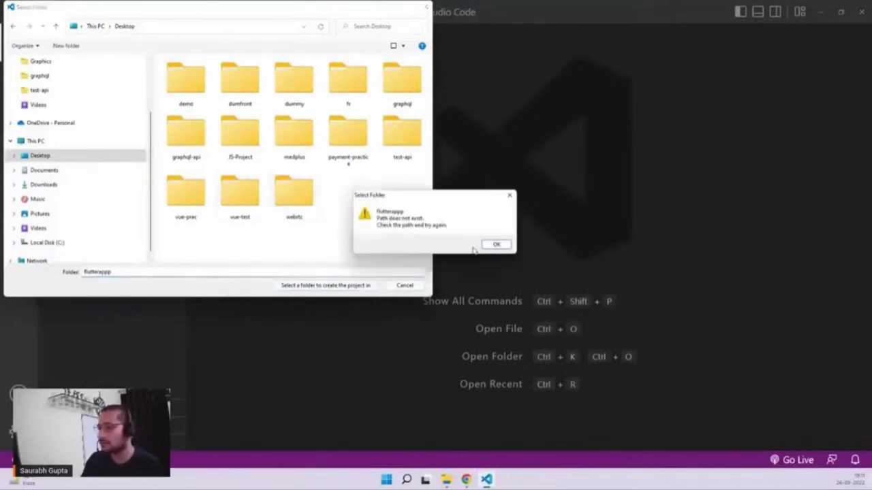
left_click(495, 247)
left_click_drag(168, 270, 52, 269)
key("BackSpace")
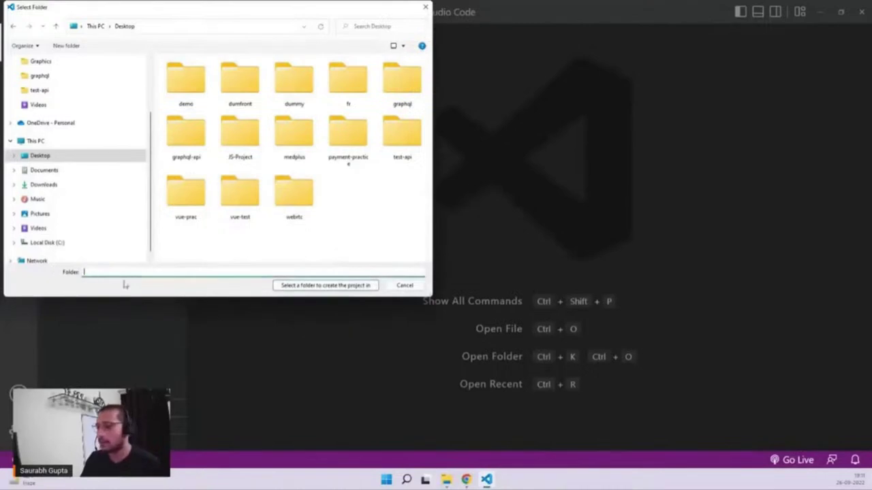
- Choose the Desktop as the project location, create the project as "flutterapp" and dismiss the project-ready notification
left_click(67, 157)
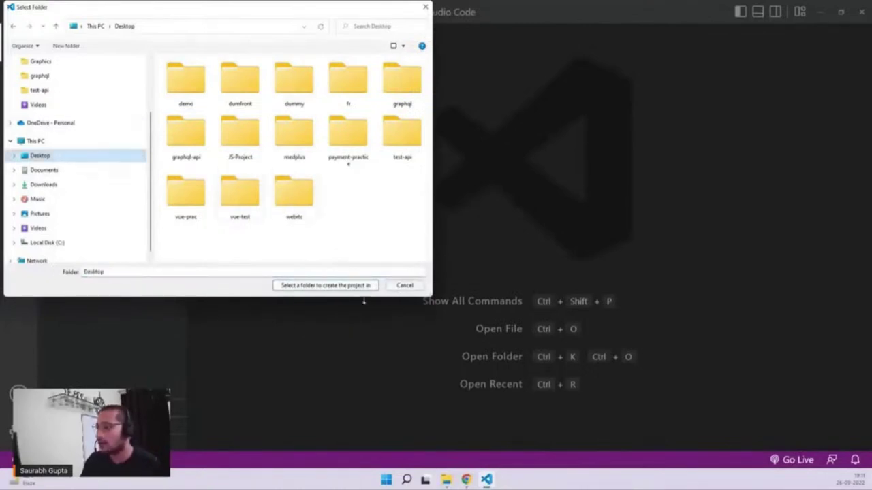
left_click(334, 289)
key("BackSpace")
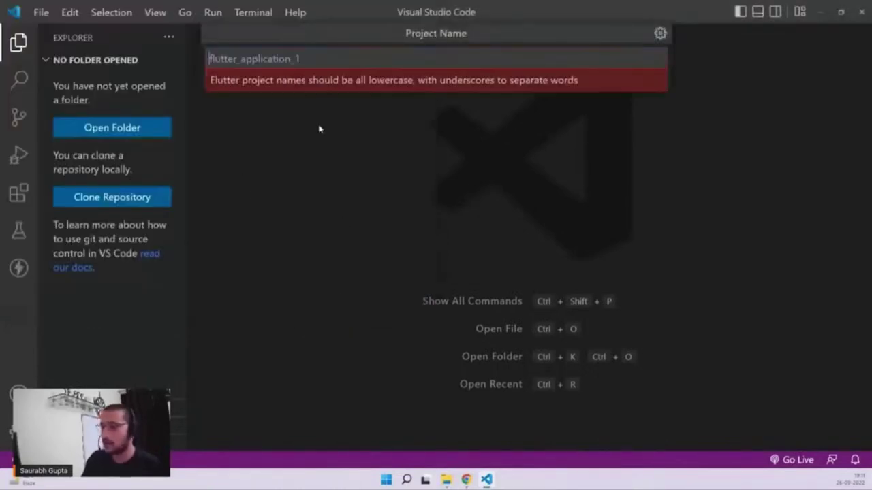
type("flutterapp")
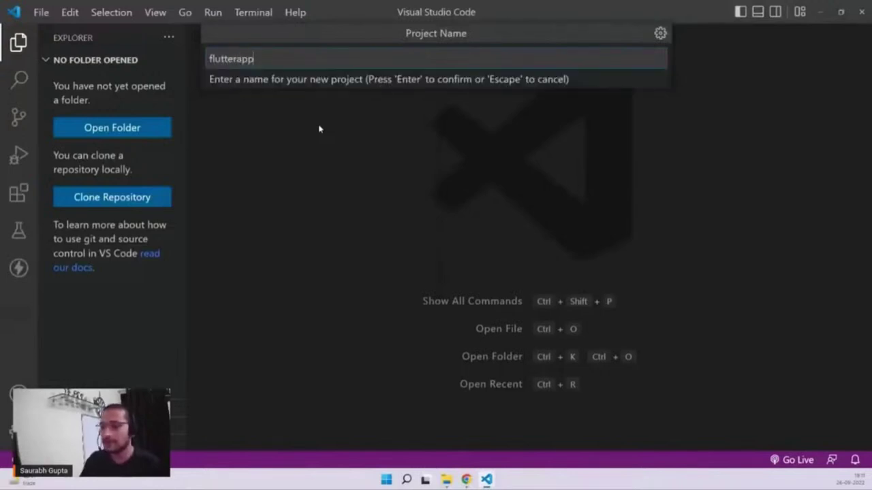
key("Return")
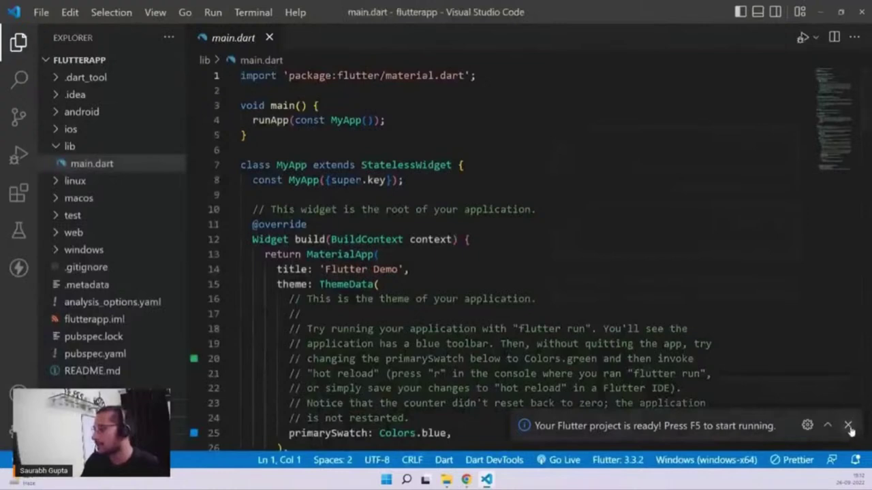
left_click(848, 426)
- Look through the generated starter code in main.dart, from the import line down to the MyHomePage class
left_click(646, 202)
scroll(646, 202, "down", 10)
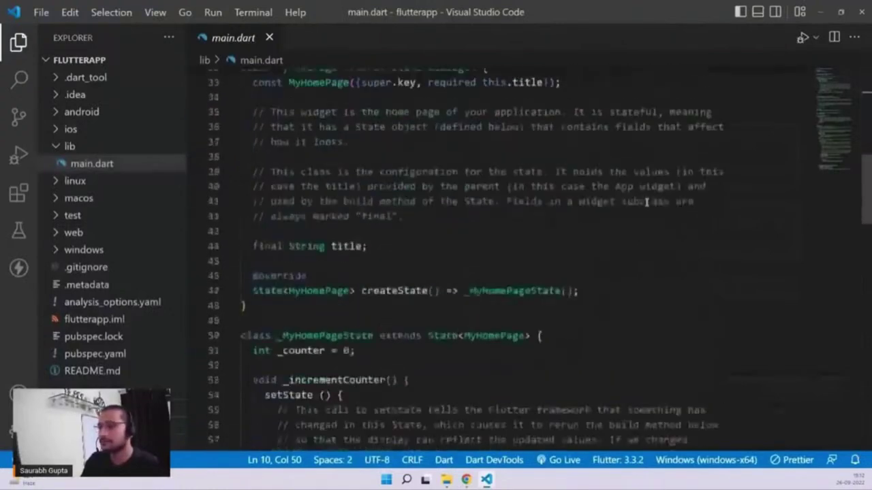
scroll(477, 204, "up", 10)
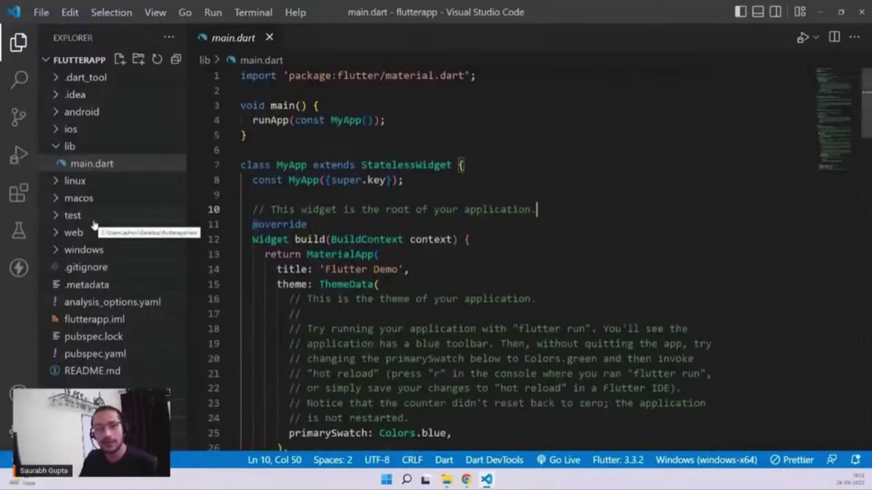
left_click(499, 141)
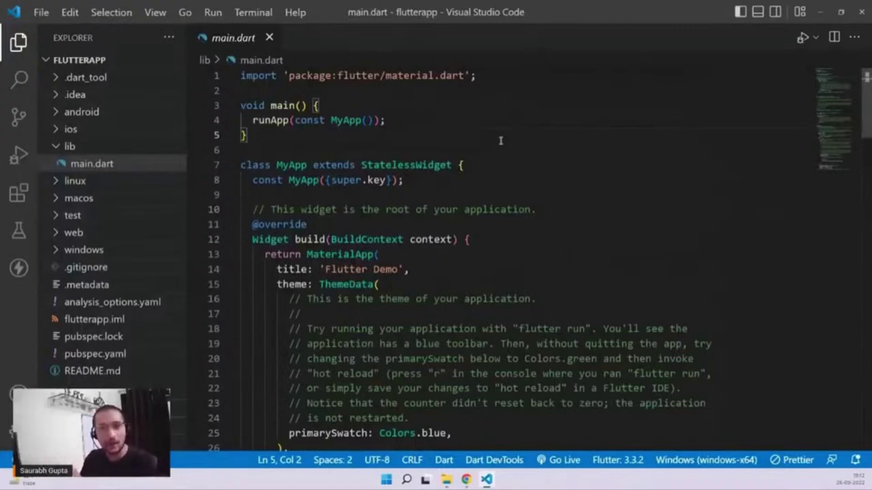
left_click(408, 119)
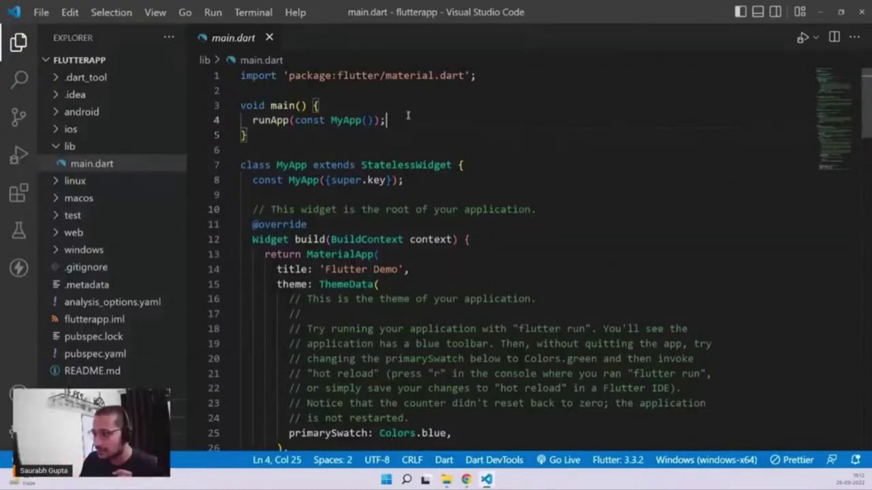
scroll(408, 119, "down", 2)
scroll(470, 177, "down", 8)
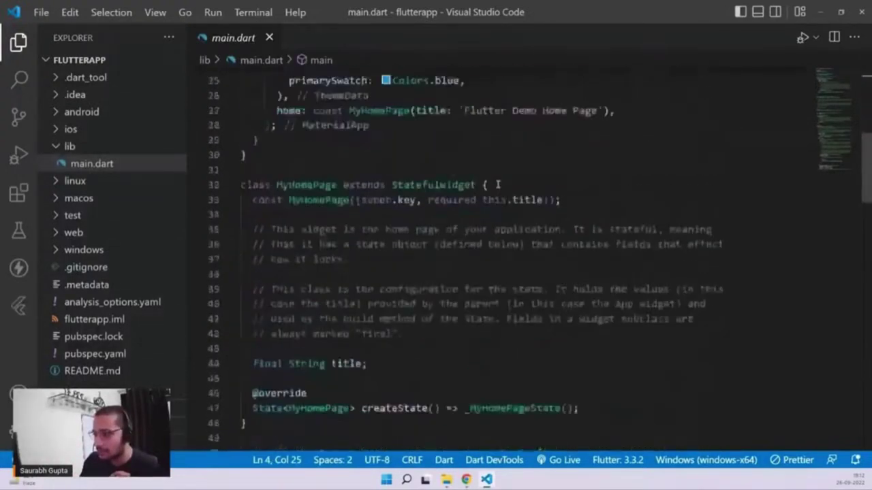
scroll(497, 184, "up", 10)
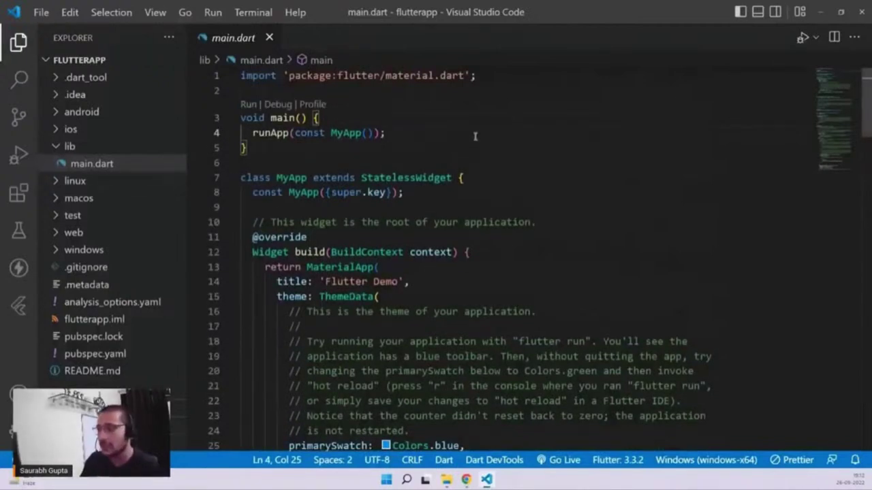
- Highlight the void main() line and the MyApp class declaration in main.dart to examine them, ending with nothing selected
left_click(387, 148)
scroll(387, 148, "down", 5)
scroll(387, 148, "up", 5)
left_click_drag(320, 118, 232, 117)
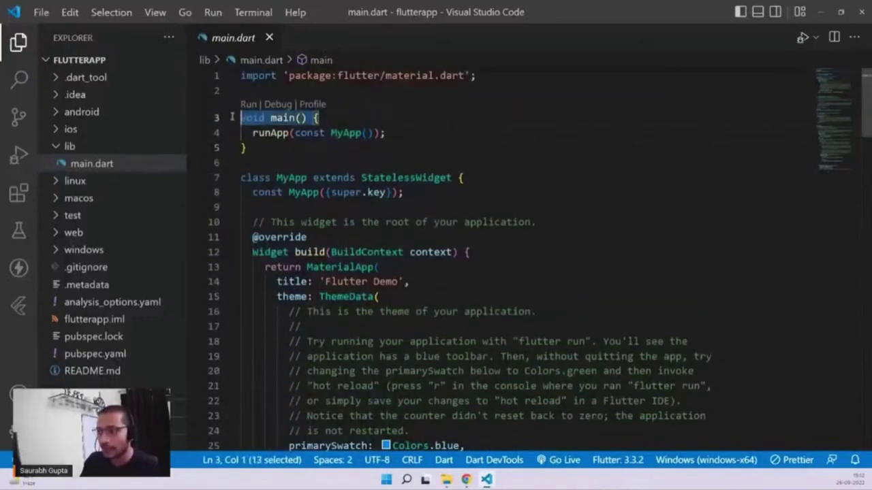
left_click_drag(241, 178, 448, 178)
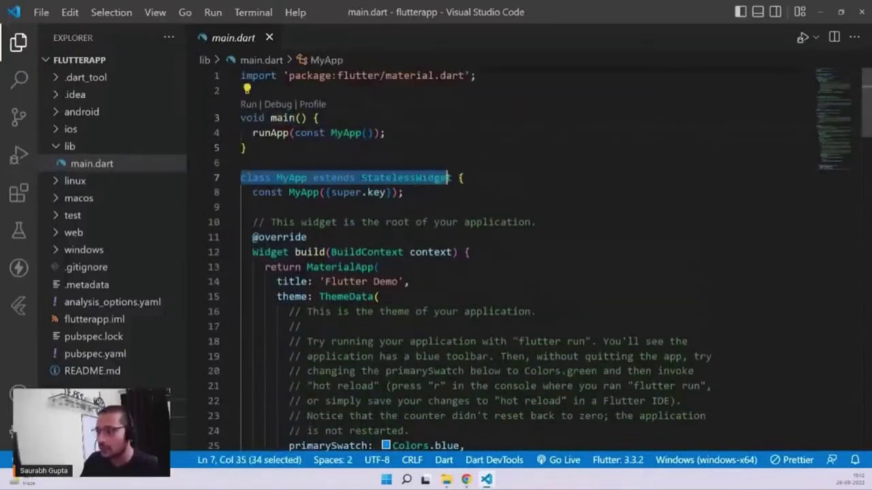
left_click(490, 177)
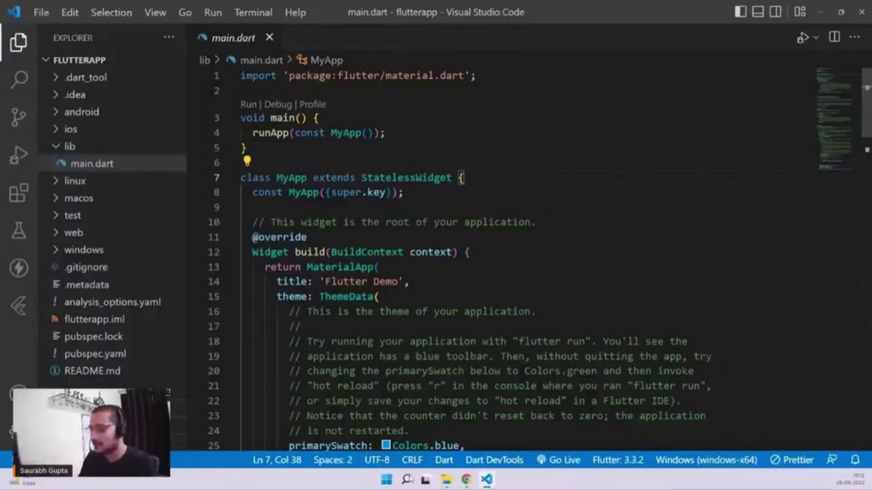
- Switch to Notepad by searching Windows for "notepad", write "Dart" in the blank note and select the word
left_click(407, 480)
type("notepad")
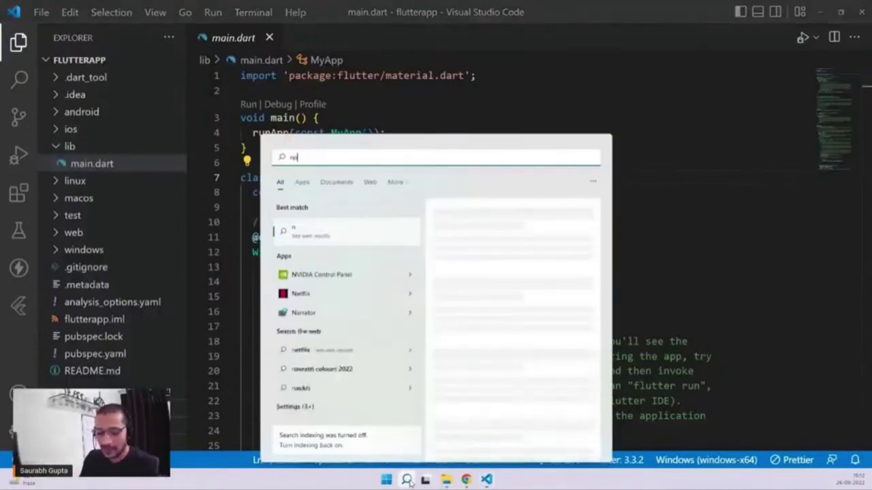
key("Return")
type("Dart")
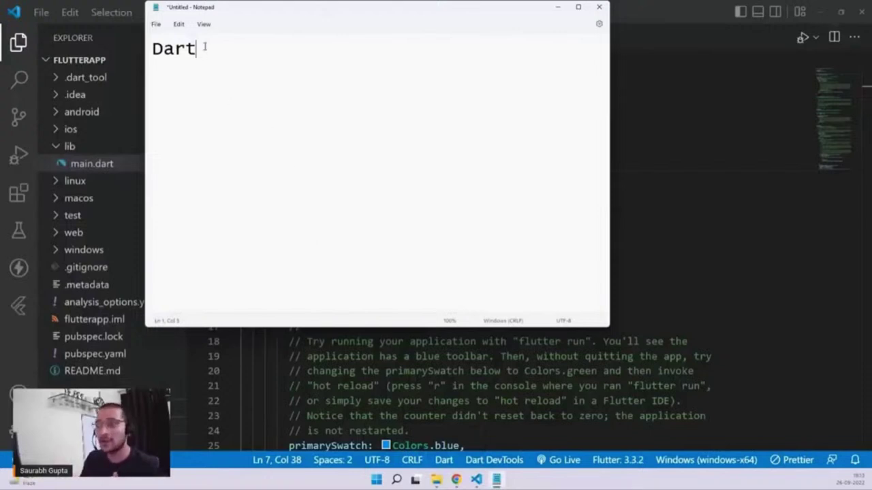
left_click_drag(204, 47, 150, 48)
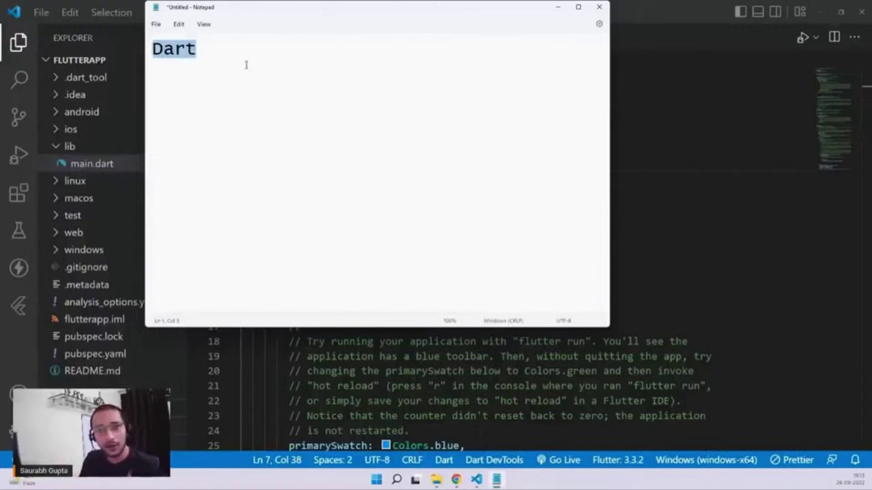